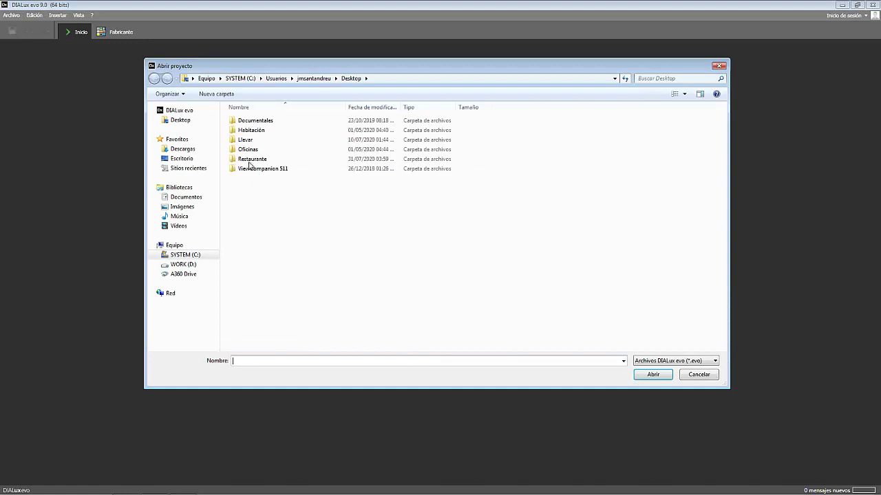
- Open the Restaurante.evo project from the Restaurante folder and review the program messages about it
{"action": "double_click", "coordinate": [251, 160]}
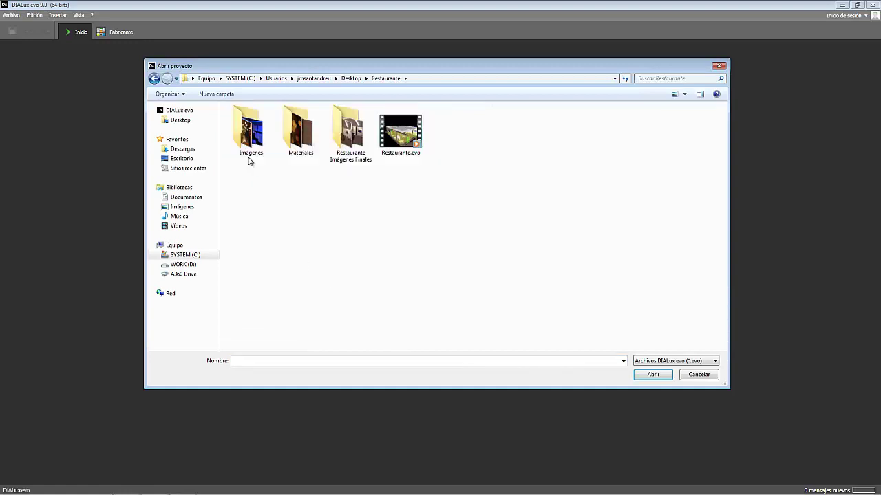
{"action": "left_click", "coordinate": [389, 149]}
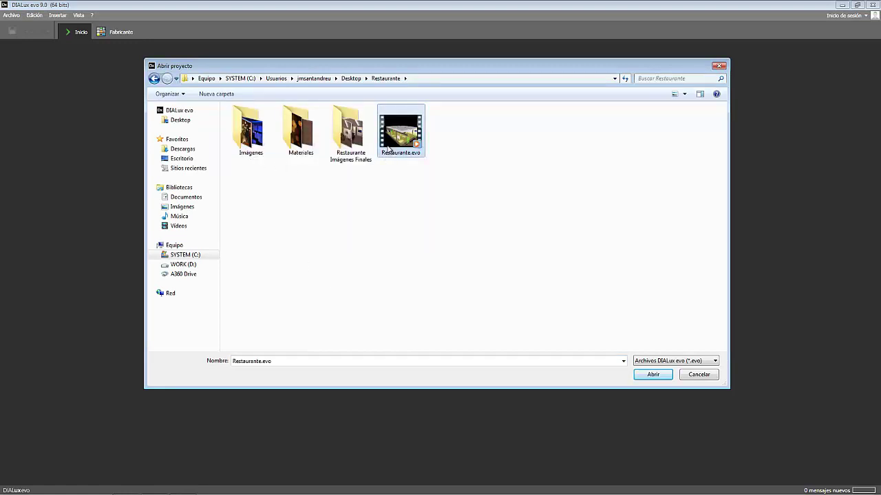
{"action": "left_click", "coordinate": [649, 376]}
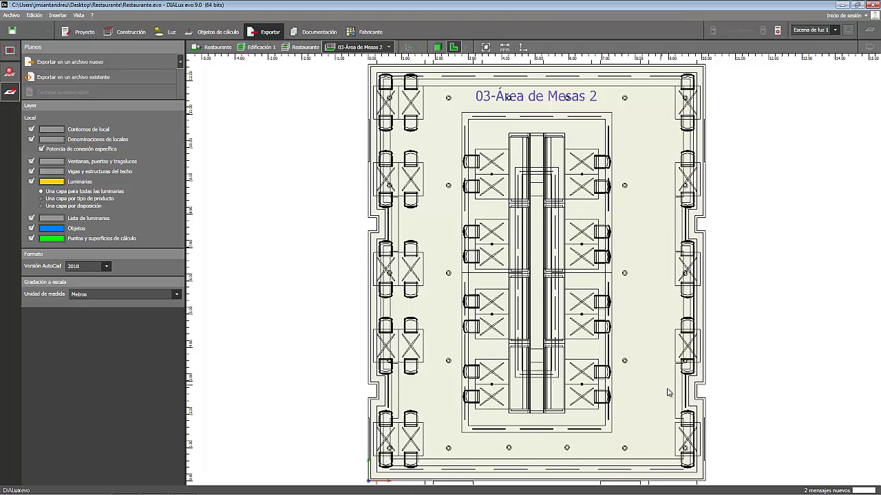
{"action": "left_click", "coordinate": [811, 491]}
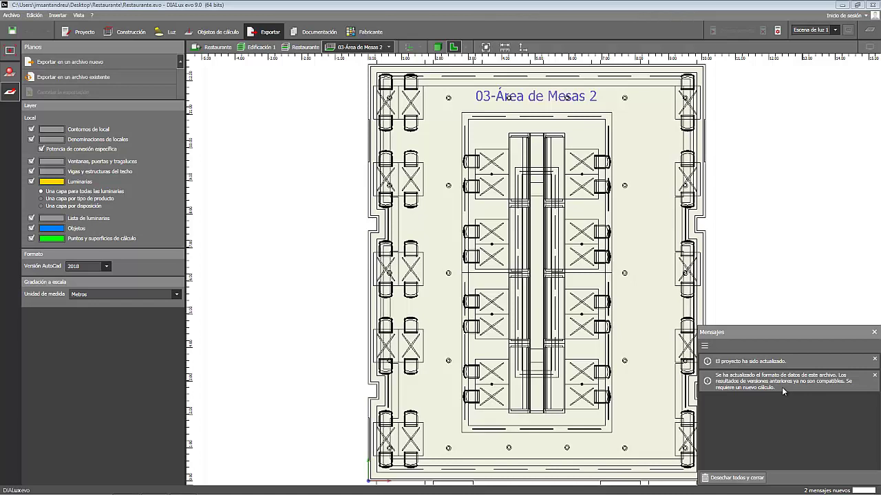
{"action": "left_click", "coordinate": [874, 332]}
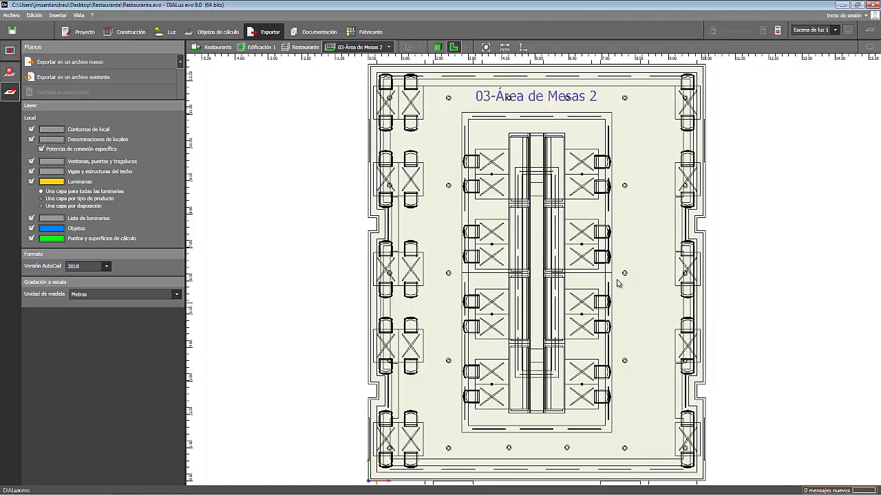
- Calculate the complete project from the Restaurante storey's construction view and hide the results summary
{"action": "left_click", "coordinate": [303, 47]}
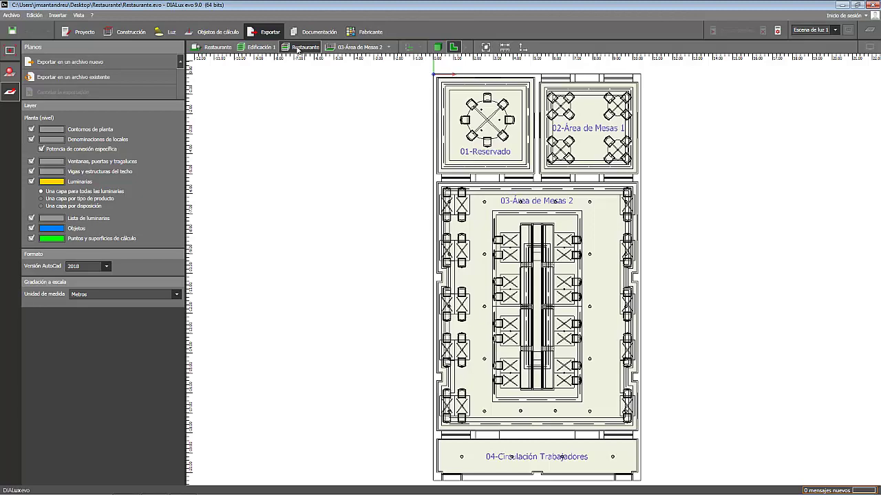
{"action": "left_click", "coordinate": [135, 33]}
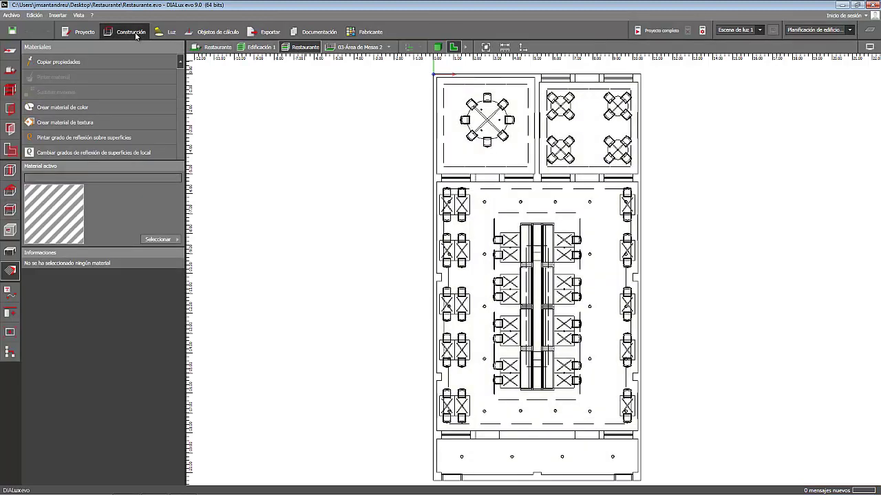
{"action": "left_click", "coordinate": [639, 31]}
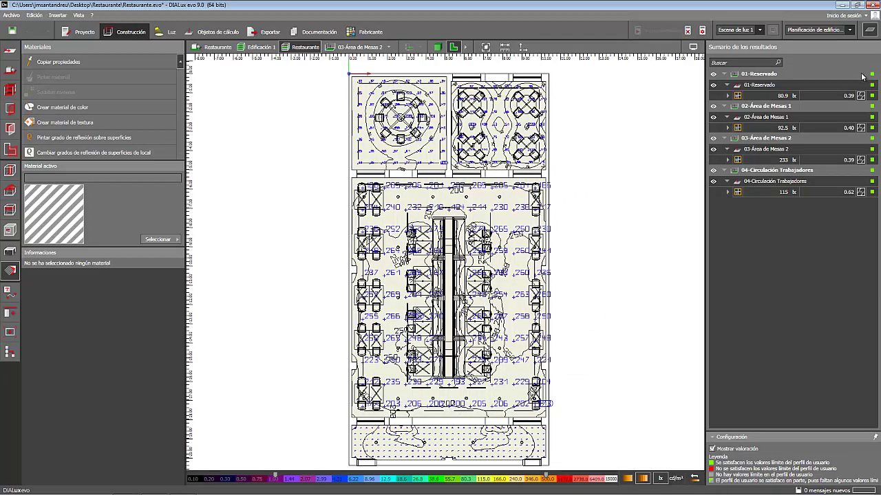
{"action": "left_click", "coordinate": [870, 31]}
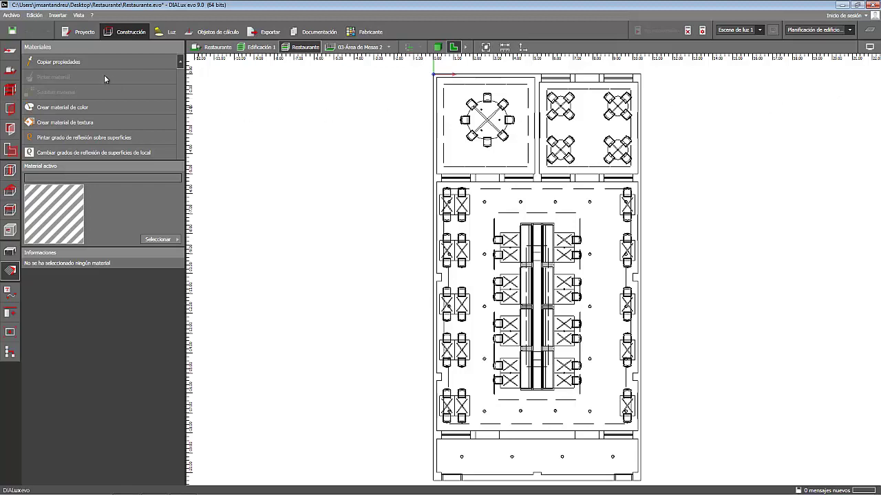
- Fill in the project's contact card with the stored contact from the company Aprende Sobre DIALux
{"action": "left_click", "coordinate": [81, 32]}
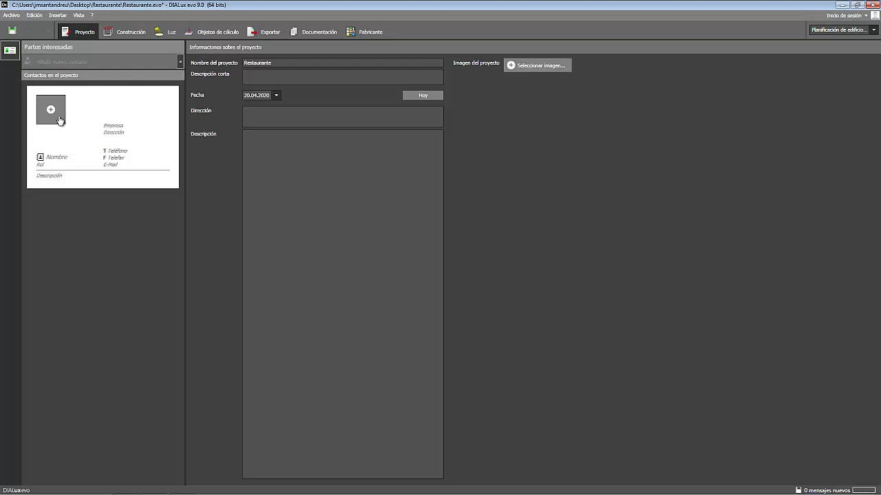
{"action": "left_click", "coordinate": [52, 157]}
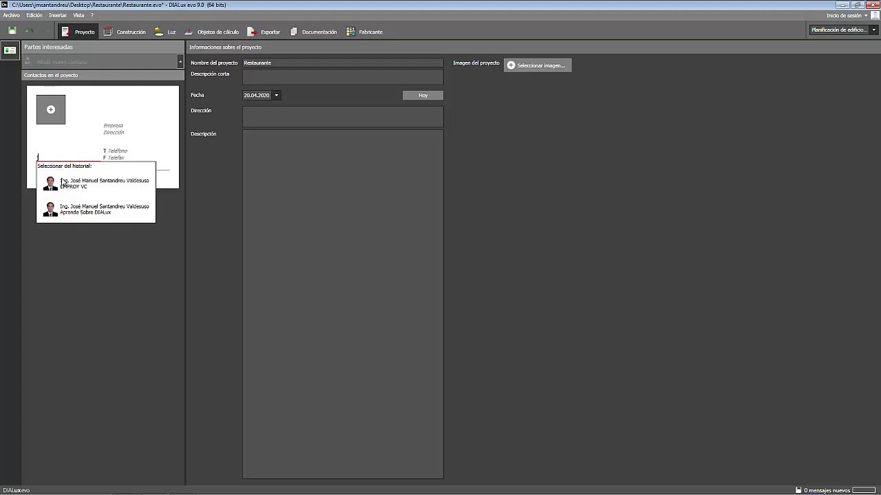
{"action": "left_click", "coordinate": [70, 209]}
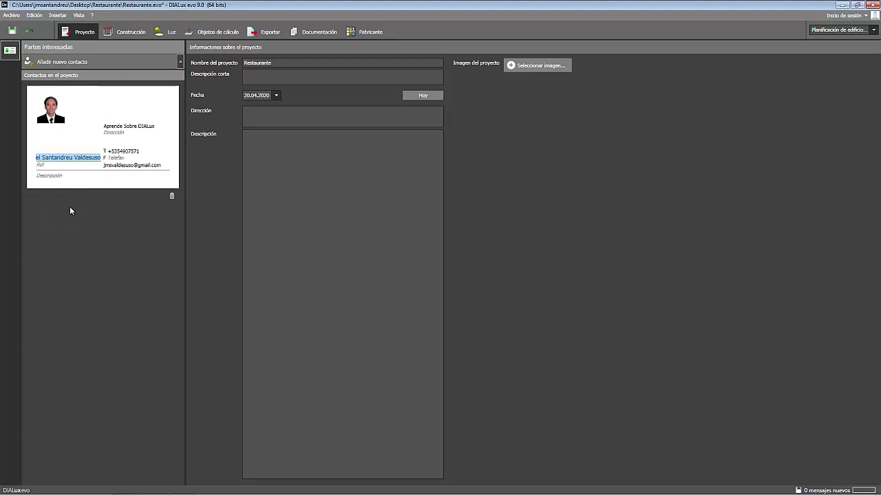
{"action": "left_click", "coordinate": [80, 65]}
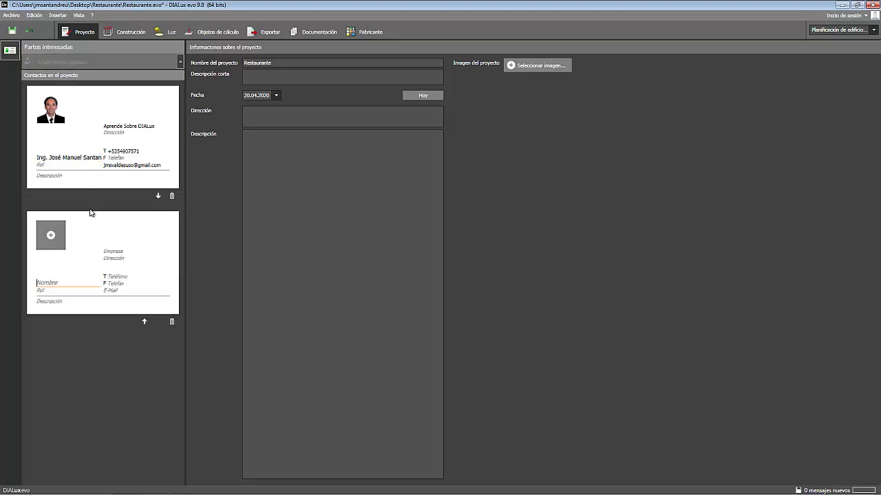
{"action": "left_click", "coordinate": [172, 321]}
{"action": "key", "text": "shift+End"}
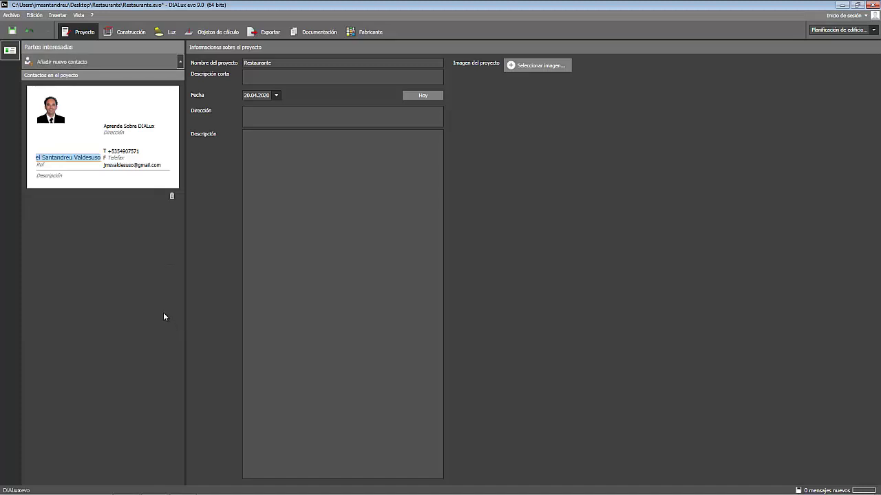
- Display the saved view Vista Posterior Área de Mesas 2 for export and dismiss the compatibility notice
{"action": "left_click", "coordinate": [262, 32]}
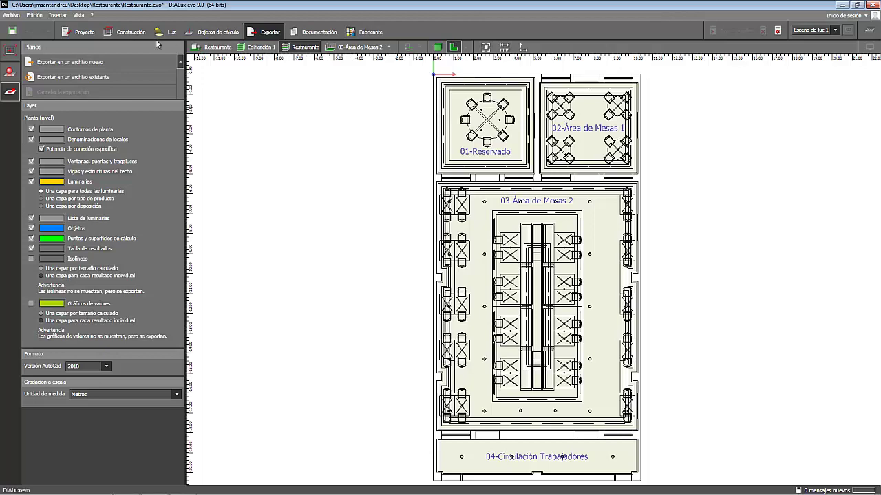
{"action": "left_click", "coordinate": [11, 73]}
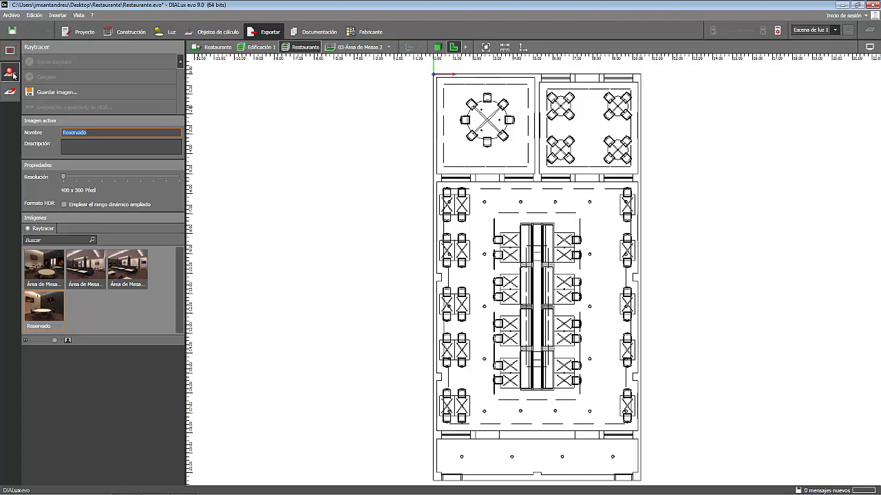
{"action": "left_click", "coordinate": [15, 56]}
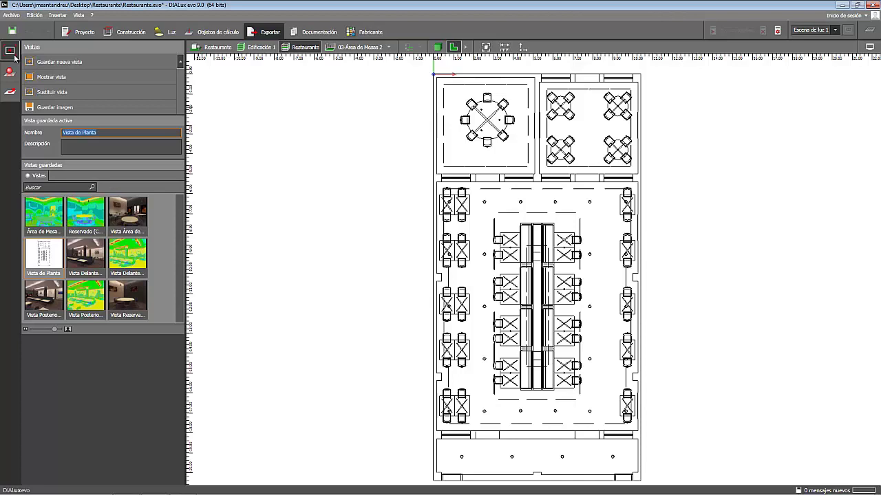
{"action": "left_click", "coordinate": [40, 300]}
{"action": "double_click", "coordinate": [39, 300]}
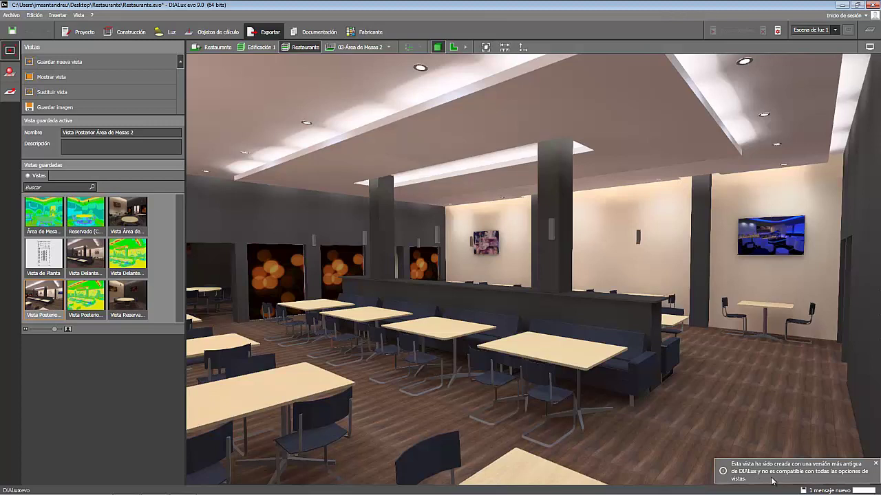
{"action": "left_click", "coordinate": [876, 464]}
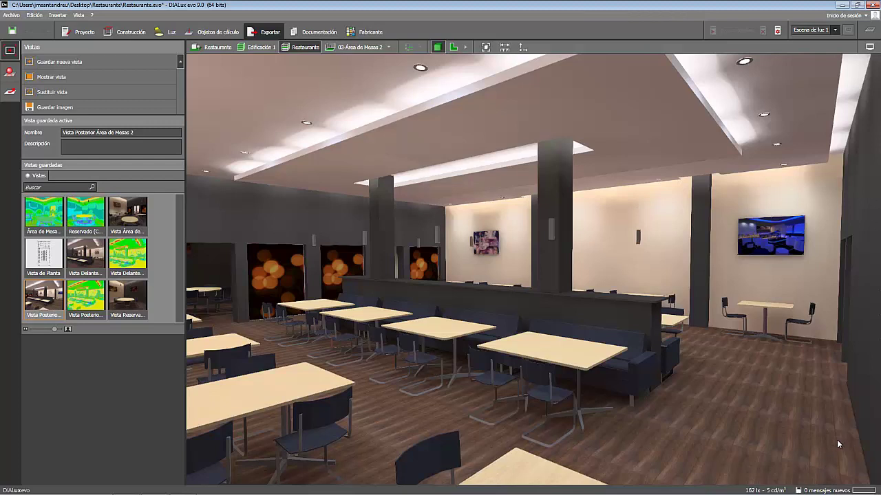
- Raytrace the current view at 3200 x 2400 pixels with extended dynamic range enabled, and close the render window
{"action": "left_click", "coordinate": [9, 73]}
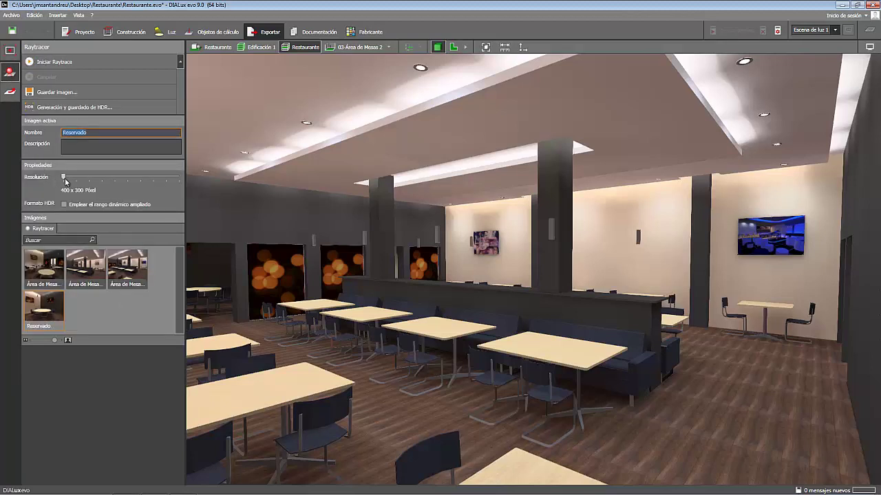
{"action": "left_click_drag", "start_coordinate": [64, 179], "coordinate": [177, 184]}
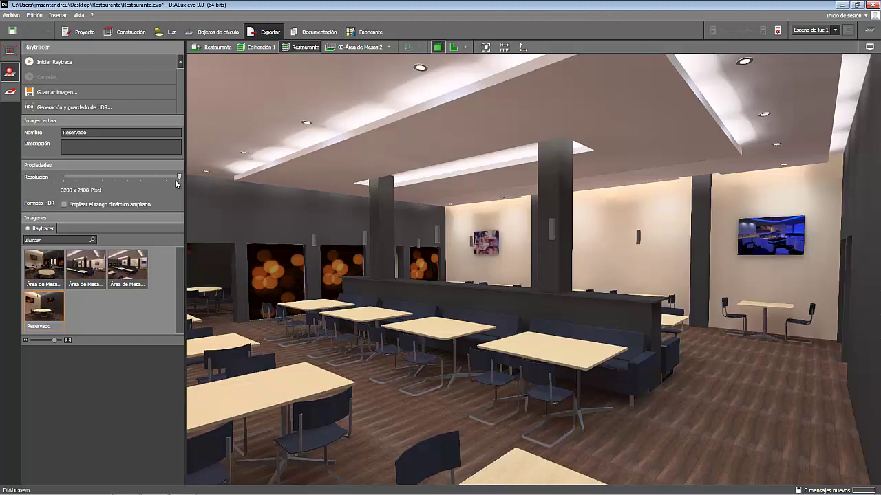
{"action": "left_click", "coordinate": [66, 204]}
{"action": "left_click", "coordinate": [45, 62]}
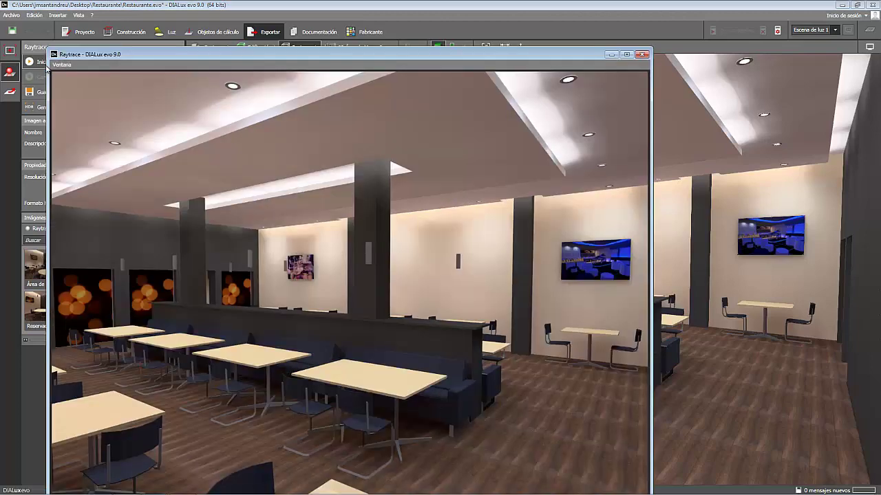
{"action": "left_click_drag", "start_coordinate": [191, 50], "coordinate": [305, 30]}
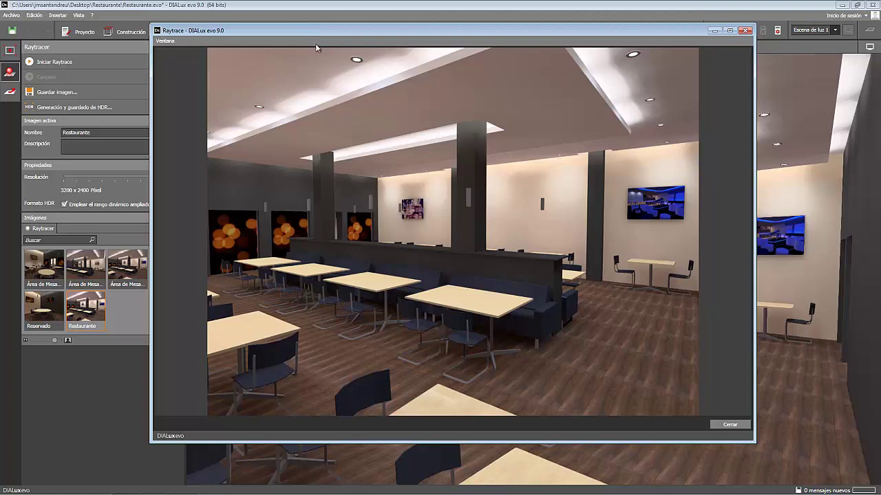
{"action": "left_click", "coordinate": [716, 425]}
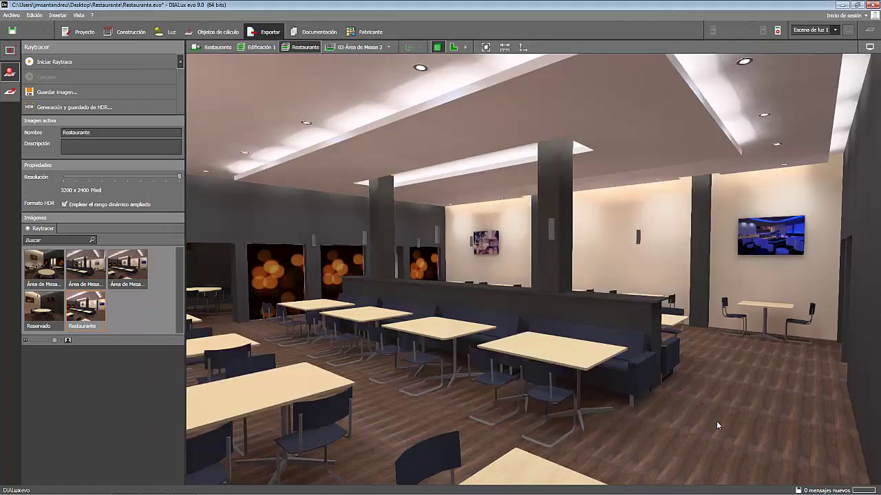
- Rename the new raytraced image as Área de Mesas 2 Posterior Dx
{"action": "double_click", "coordinate": [96, 132]}
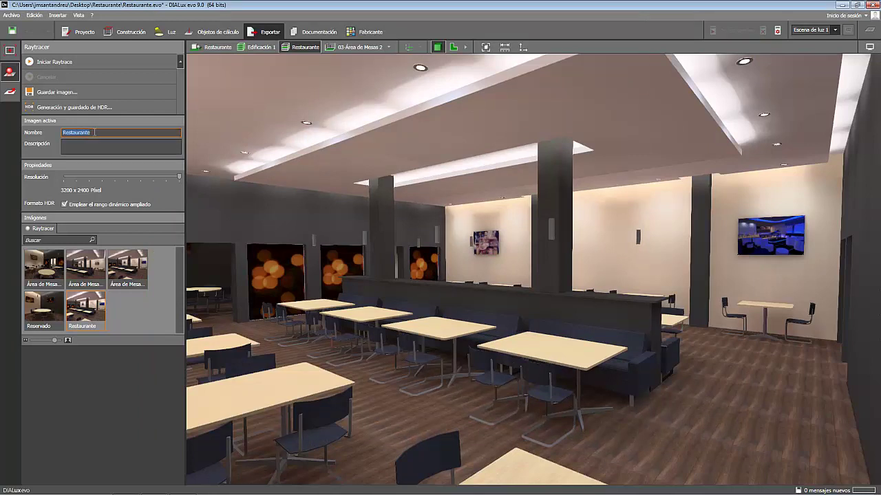
{"action": "type", "text": "Área de M"}
{"action": "type", "text": "esa"}
{"action": "type", "text": " 2 Pl"}
{"action": "type", "text": "sterior D"}
{"action": "type", "text": "e"}
{"action": "key", "text": "Return"}
- Save the raytraced image as Área de Mesas 2 Posterior Dx.jpg in the Restaurante Imágenes Finales folder
{"action": "left_click", "coordinate": [56, 92]}
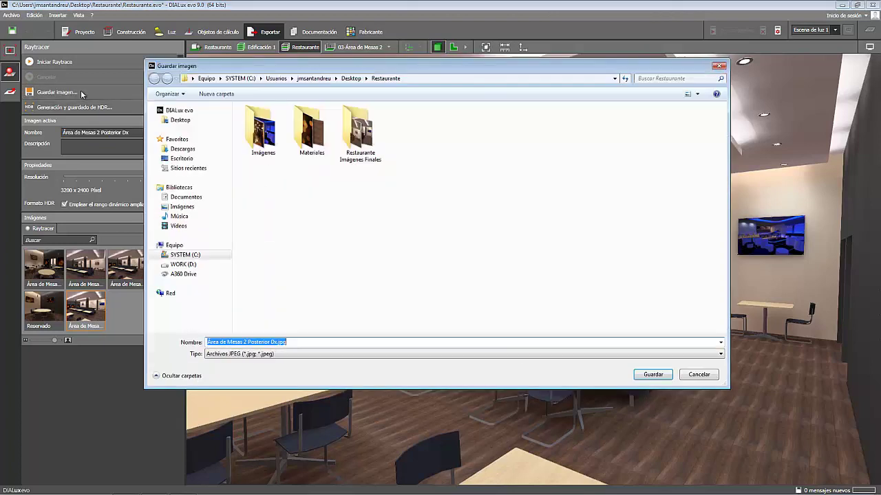
{"action": "double_click", "coordinate": [356, 157]}
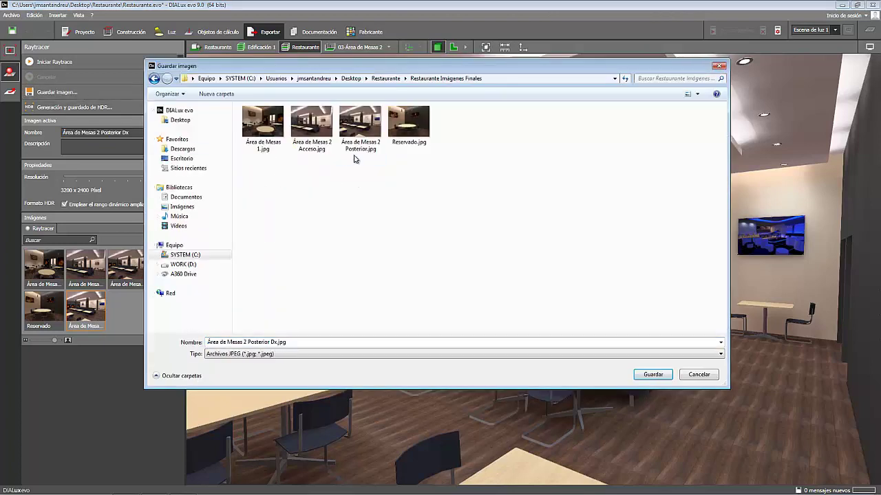
{"action": "left_click", "coordinate": [649, 376]}
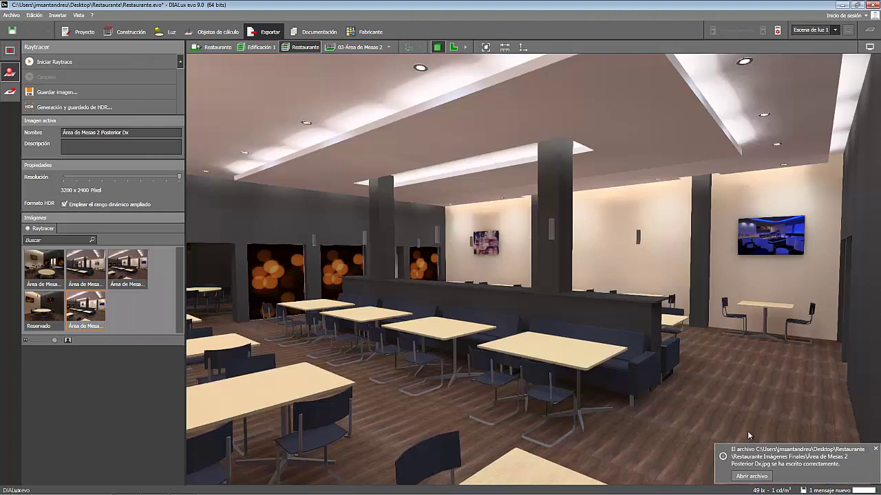
{"action": "left_click", "coordinate": [876, 450]}
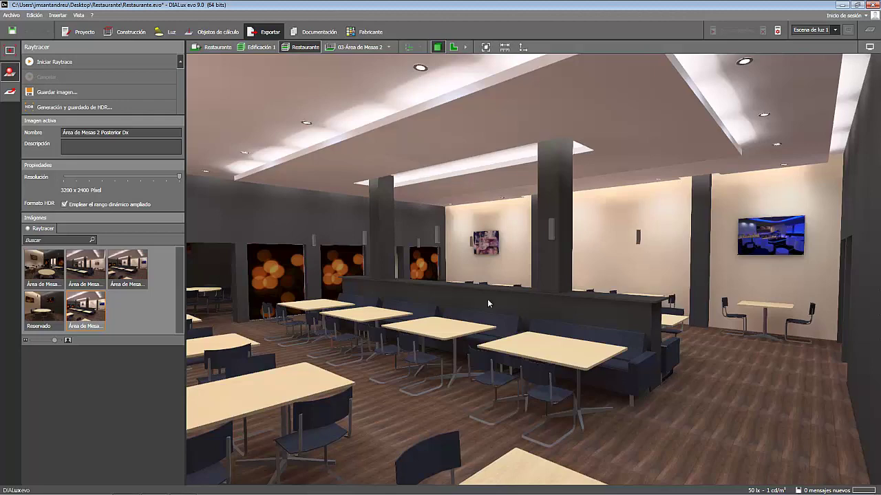
- Examine the standard and alternative page layouts available for the project documentation, from images up to the cover page
{"action": "left_click", "coordinate": [319, 32]}
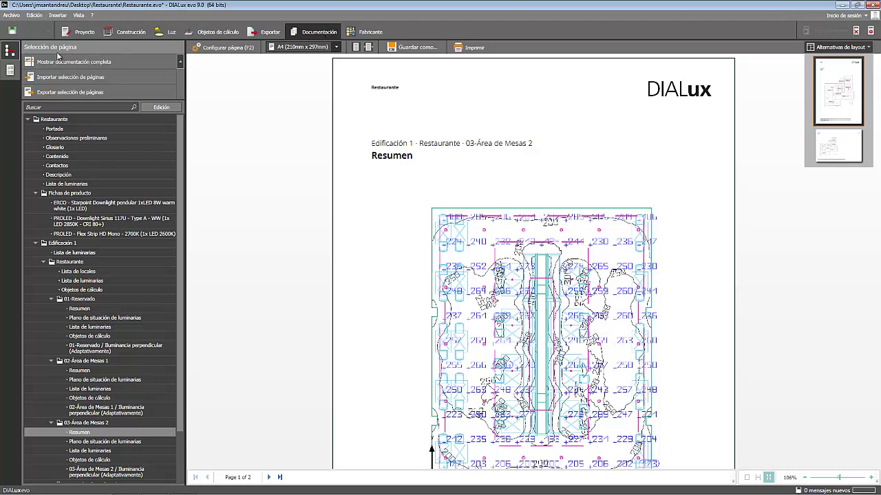
{"action": "left_click", "coordinate": [11, 70]}
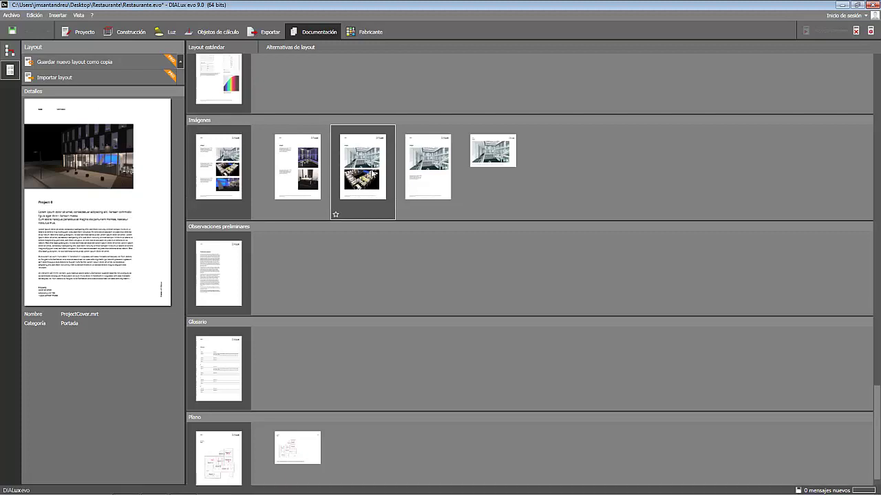
{"action": "scroll", "coordinate": [369, 173], "scroll_direction": "up", "scroll_amount": 5}
{"action": "scroll", "coordinate": [371, 169], "scroll_direction": "up", "scroll_amount": 15}
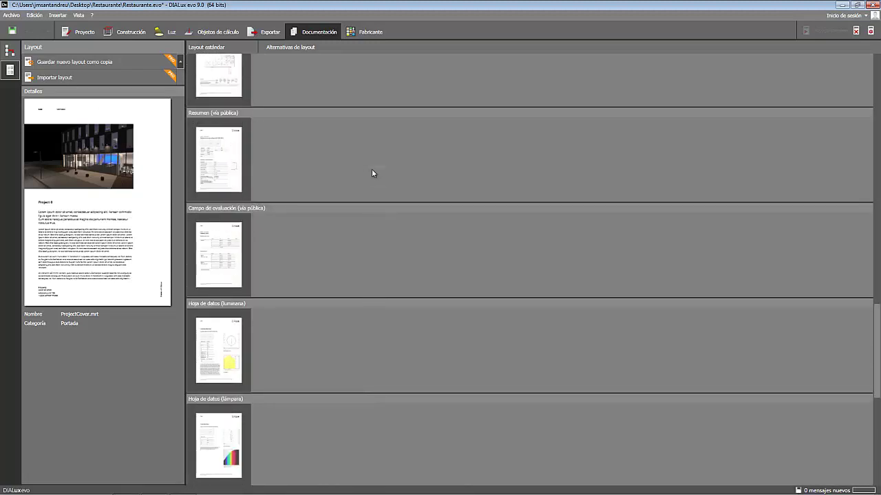
{"action": "scroll", "coordinate": [371, 172], "scroll_direction": "up", "scroll_amount": 10}
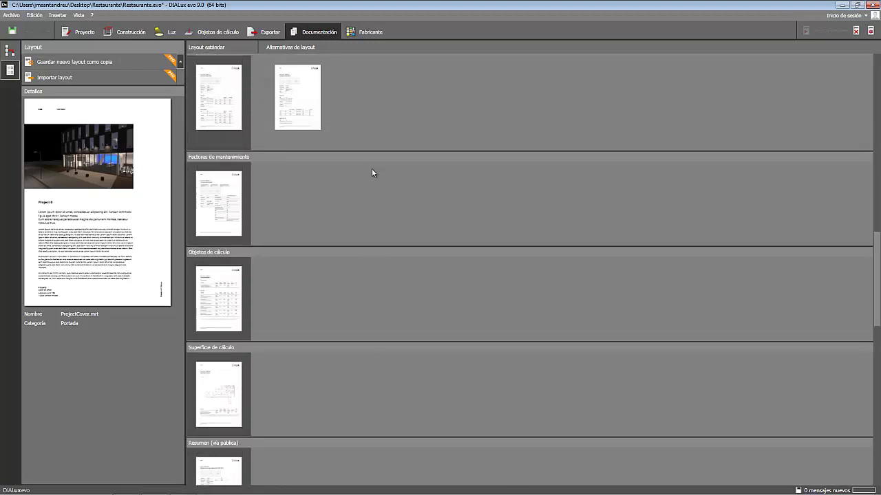
{"action": "scroll", "coordinate": [371, 172], "scroll_direction": "up", "scroll_amount": 10}
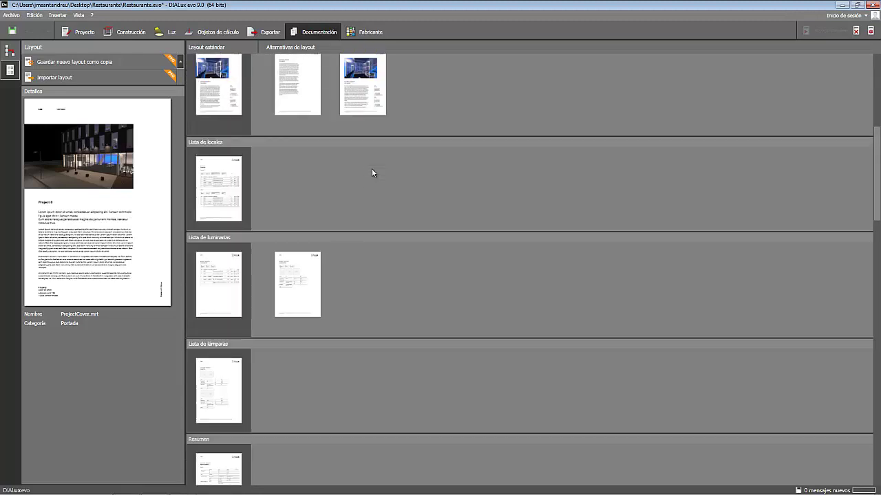
{"action": "scroll", "coordinate": [371, 172], "scroll_direction": "up", "scroll_amount": 5}
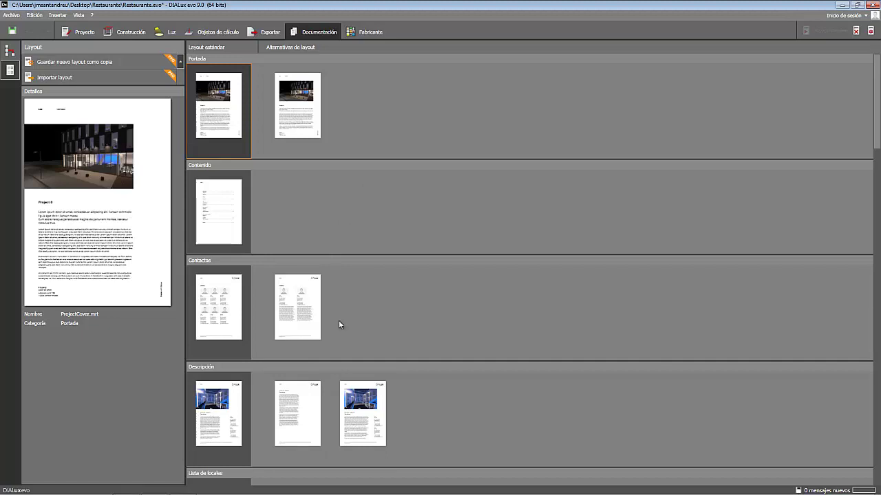
- Return to the page selection, turn on its editing mode, and generate the documentation output with all sections
{"action": "left_click", "coordinate": [10, 51]}
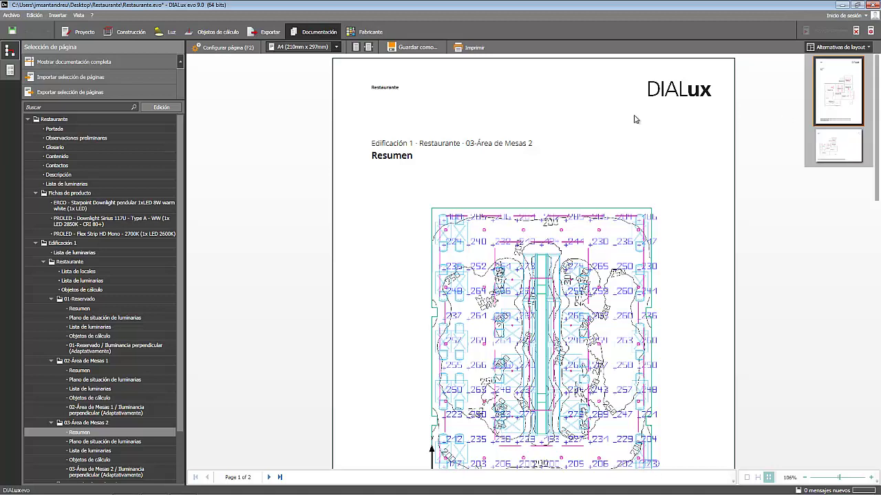
{"action": "left_click", "coordinate": [10, 71]}
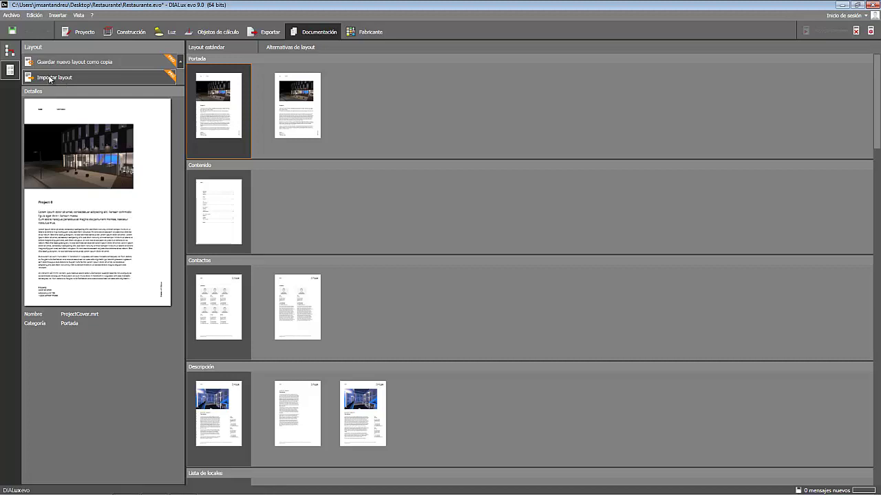
{"action": "left_click", "coordinate": [11, 58]}
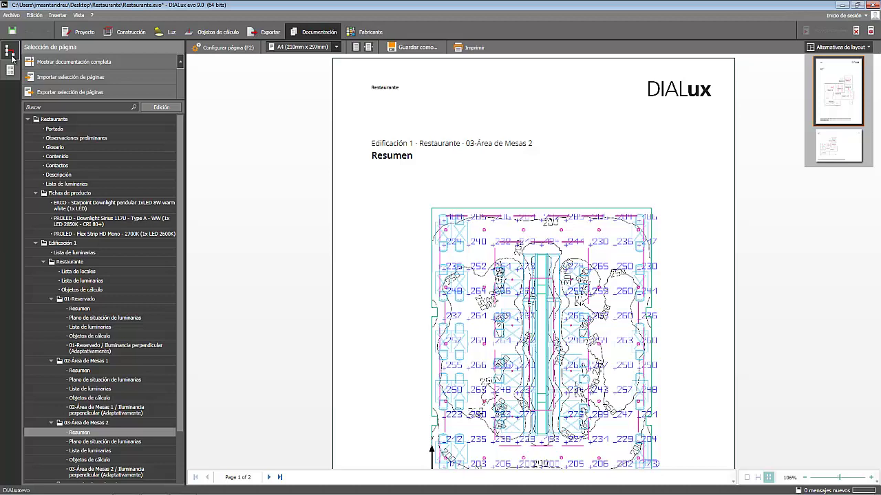
{"action": "left_click", "coordinate": [161, 108]}
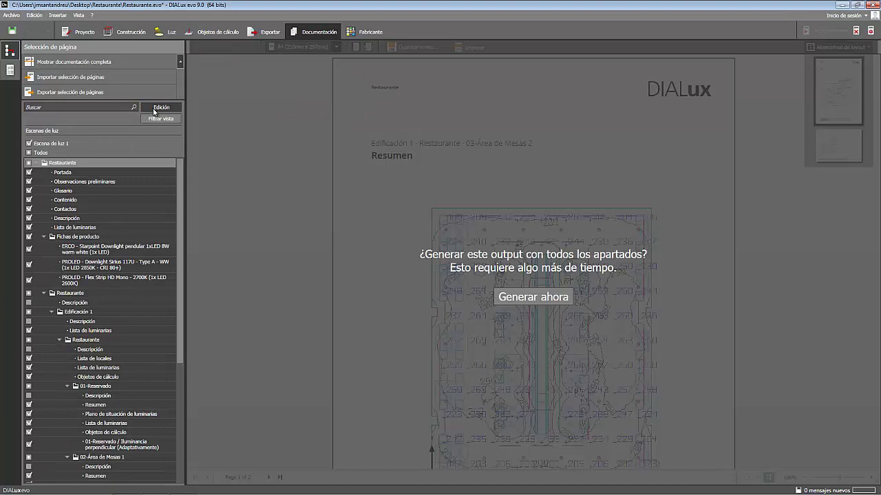
{"action": "left_click", "coordinate": [512, 296]}
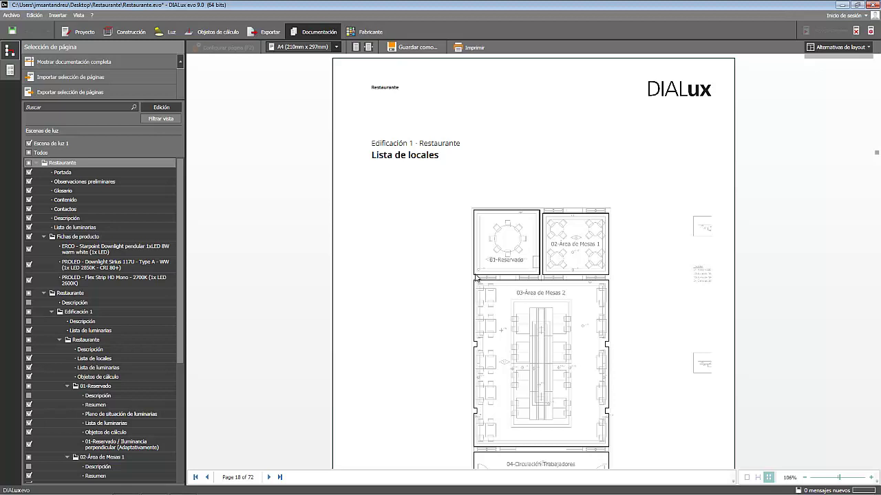
{"action": "left_click", "coordinate": [413, 51]}
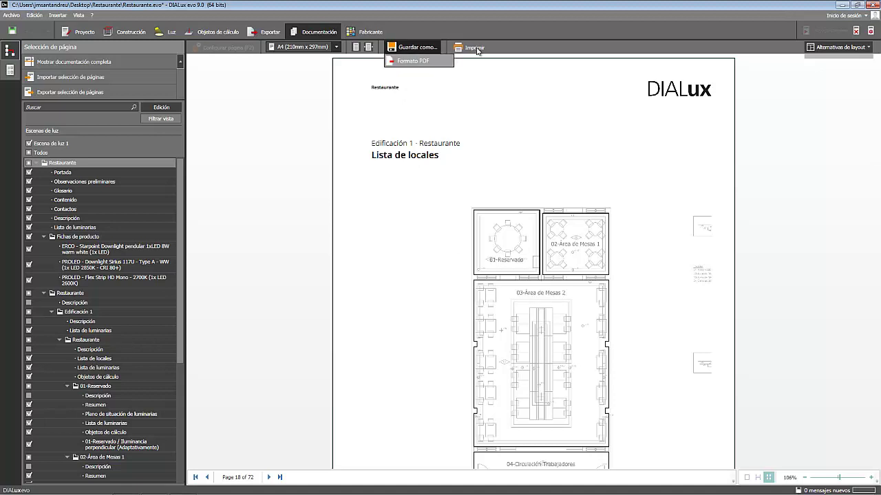
{"action": "left_click", "coordinate": [503, 63]}
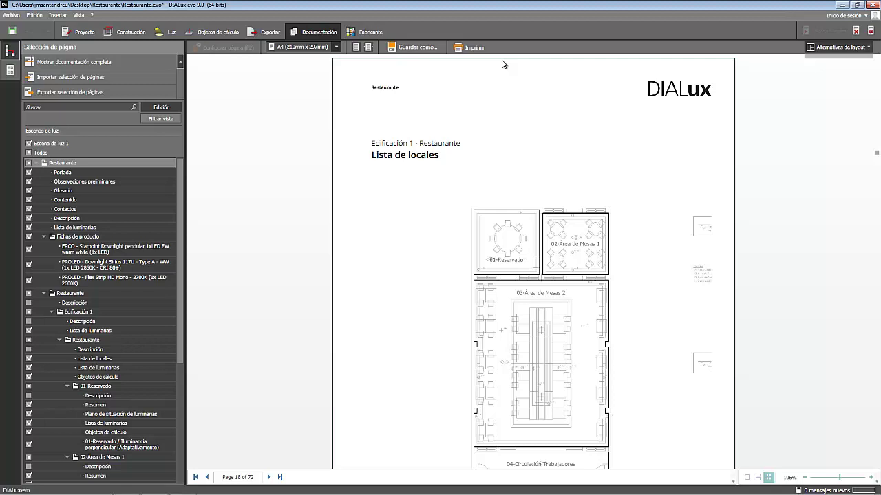
- Examine the preliminary remarks, glossary, contacts and contents pages, plus the 01-Reservado summary, calculation objects and description pages
{"action": "left_click", "coordinate": [155, 181]}
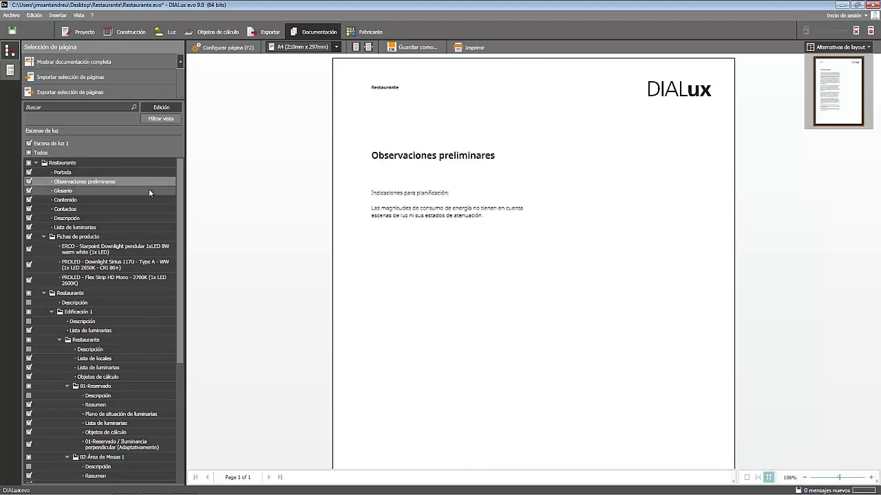
{"action": "left_click", "coordinate": [149, 189]}
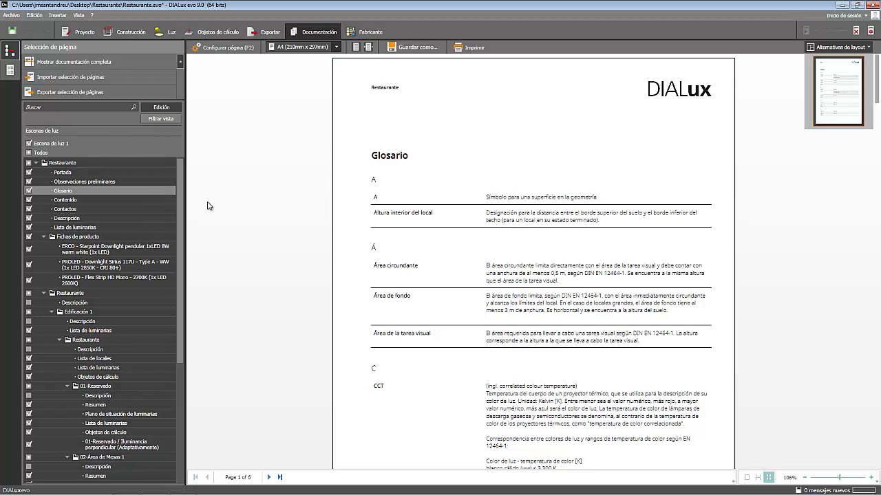
{"action": "scroll", "coordinate": [384, 261], "scroll_direction": "down", "scroll_amount": 3}
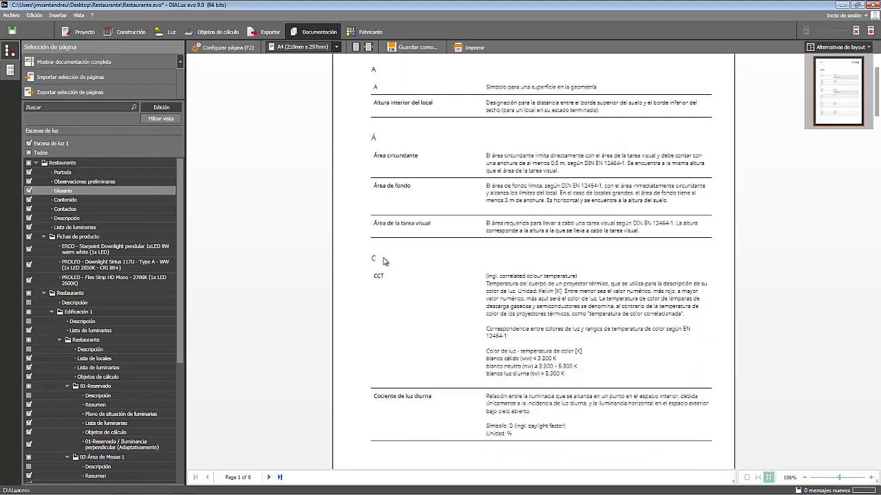
{"action": "scroll", "coordinate": [384, 261], "scroll_direction": "down", "scroll_amount": 8}
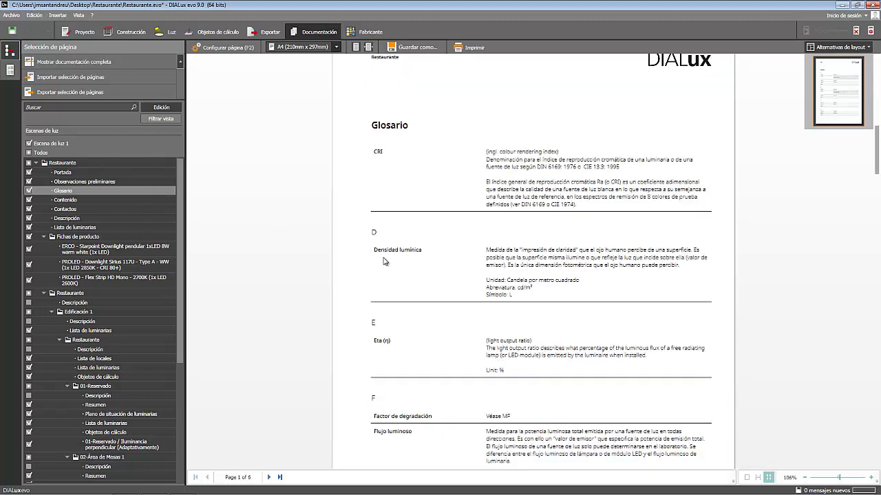
{"action": "scroll", "coordinate": [384, 262], "scroll_direction": "down", "scroll_amount": 7}
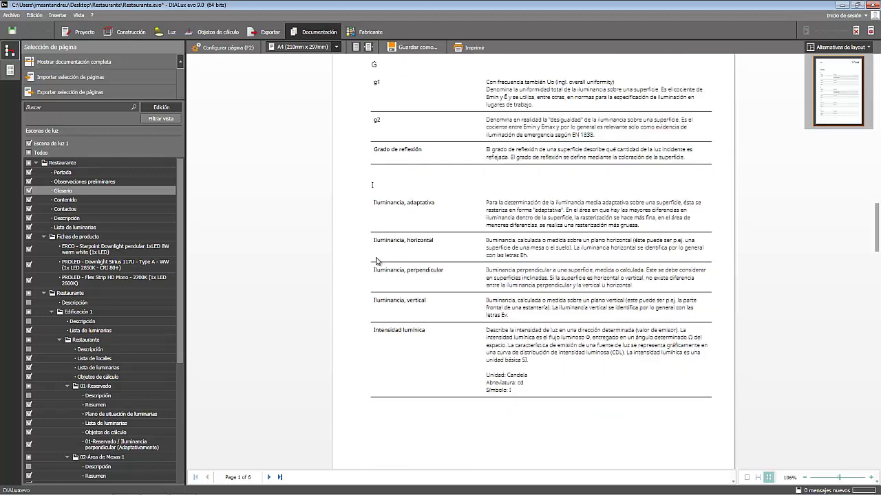
{"action": "left_click", "coordinate": [138, 210]}
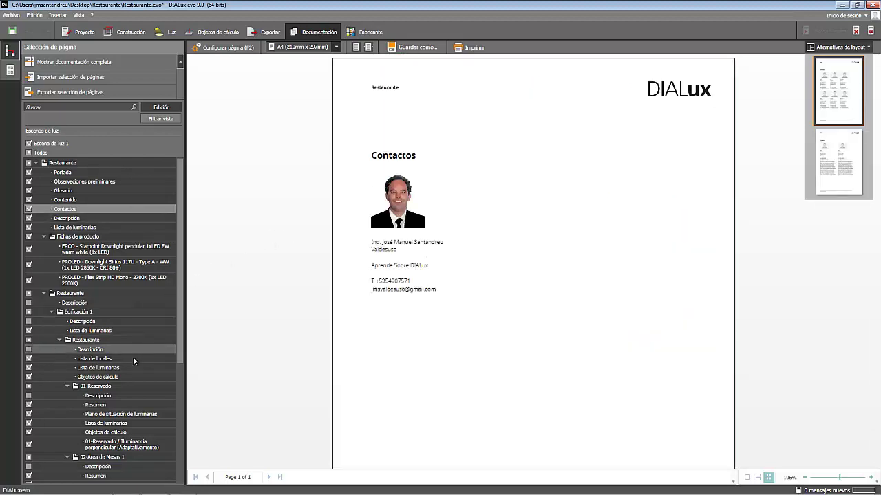
{"action": "left_click", "coordinate": [124, 405]}
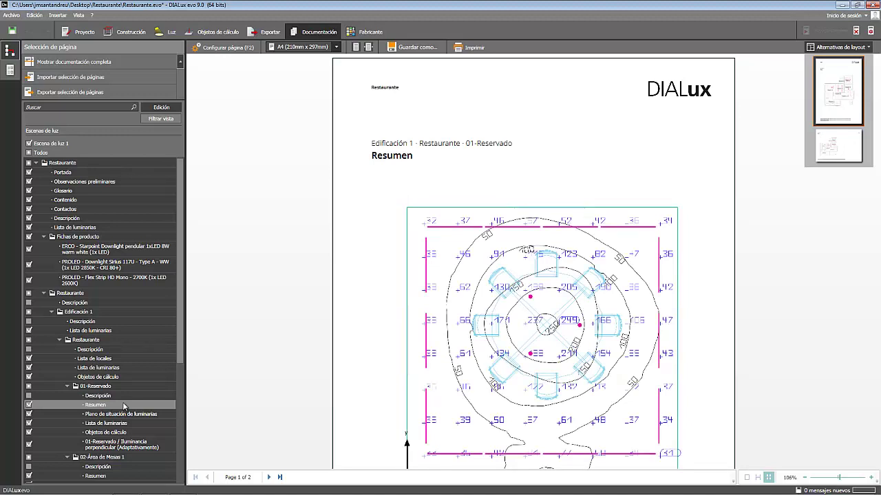
{"action": "left_click", "coordinate": [69, 200]}
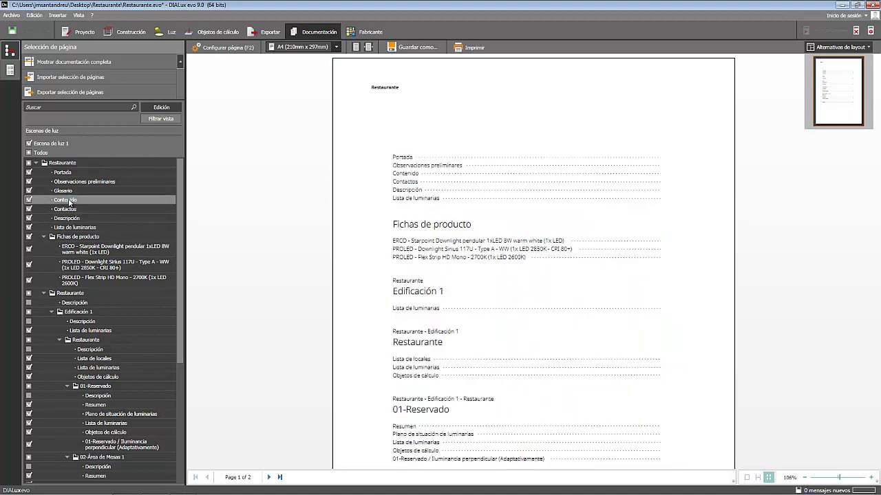
{"action": "left_click", "coordinate": [103, 433]}
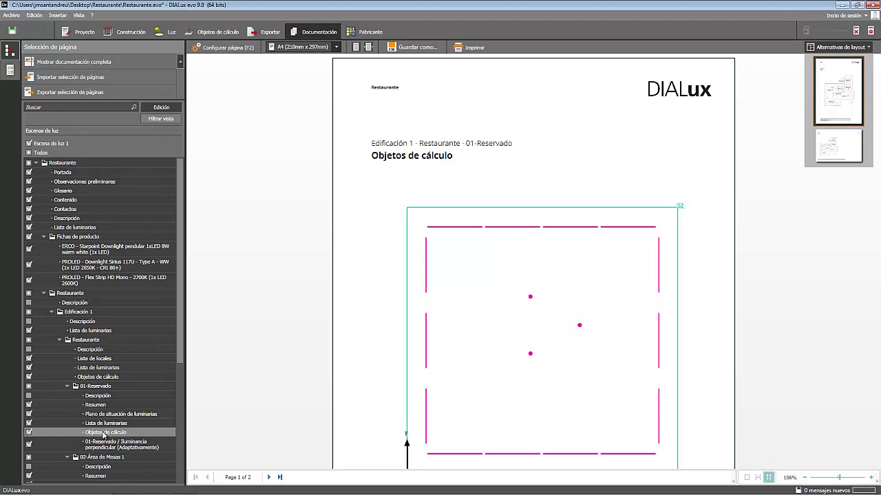
{"action": "left_click", "coordinate": [106, 395]}
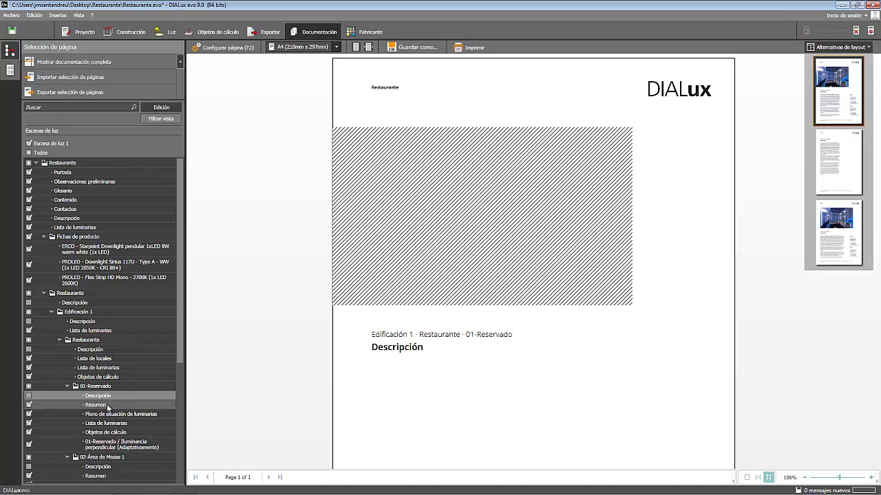
{"action": "left_click", "coordinate": [107, 407]}
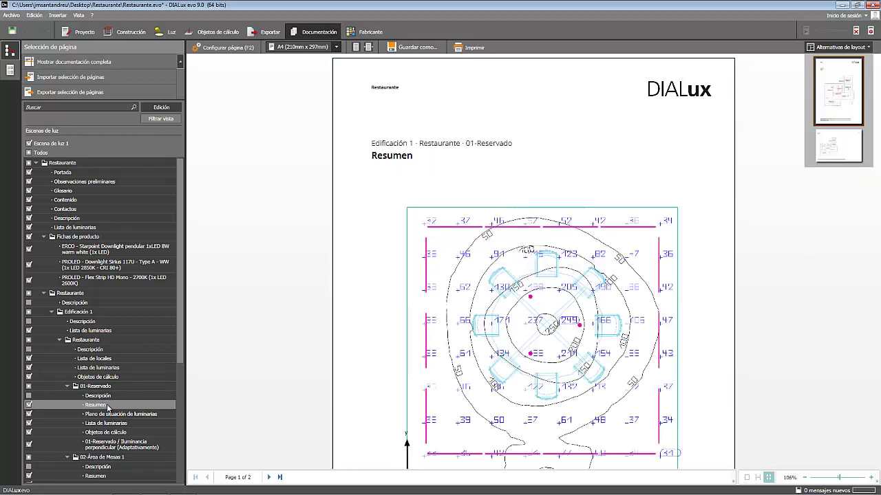
- Review the page configuration options of the 01-Reservado summary, luminaire layout plan, luminaire list and calculation objects pages
{"action": "left_click", "coordinate": [228, 48]}
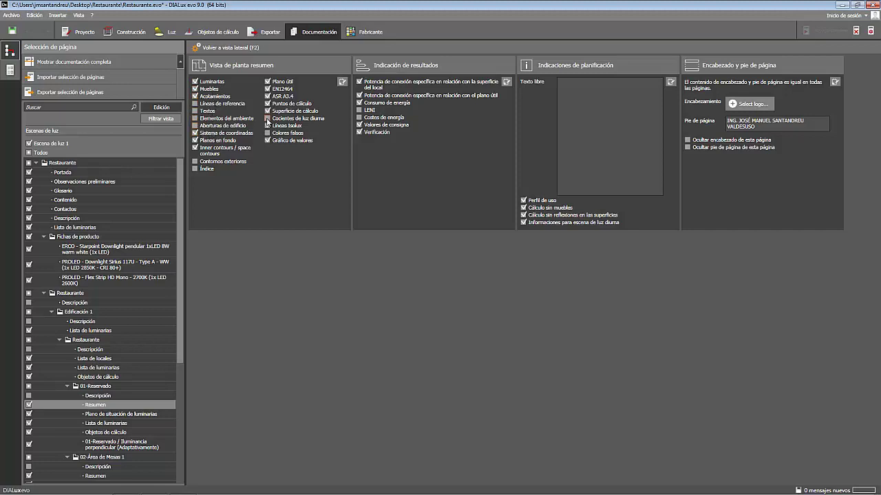
{"action": "left_click", "coordinate": [358, 125]}
{"action": "left_click", "coordinate": [150, 413]}
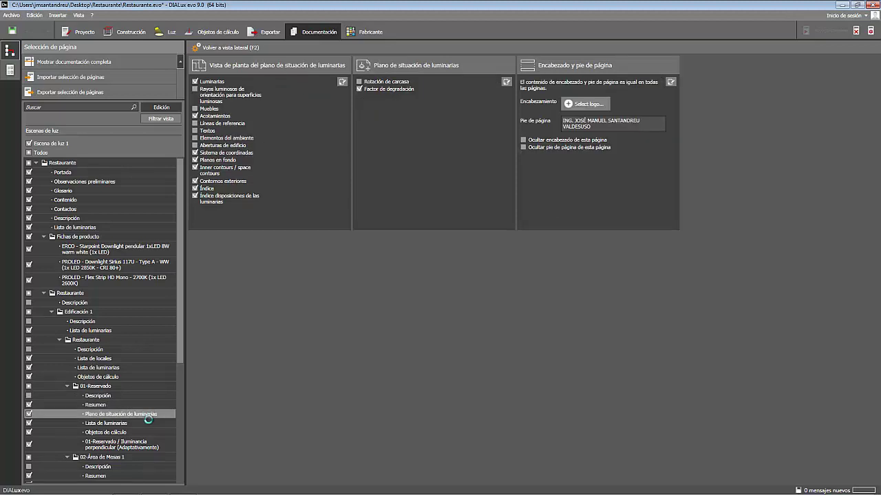
{"action": "left_click", "coordinate": [147, 423]}
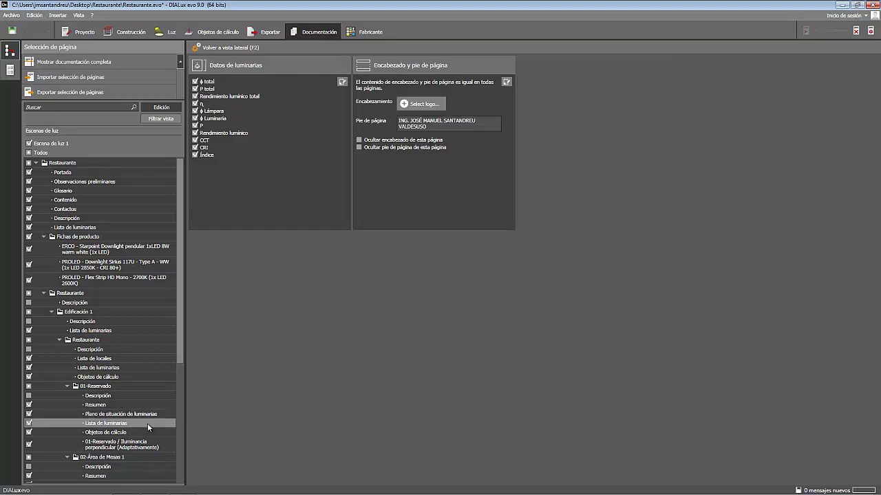
{"action": "left_click", "coordinate": [146, 431]}
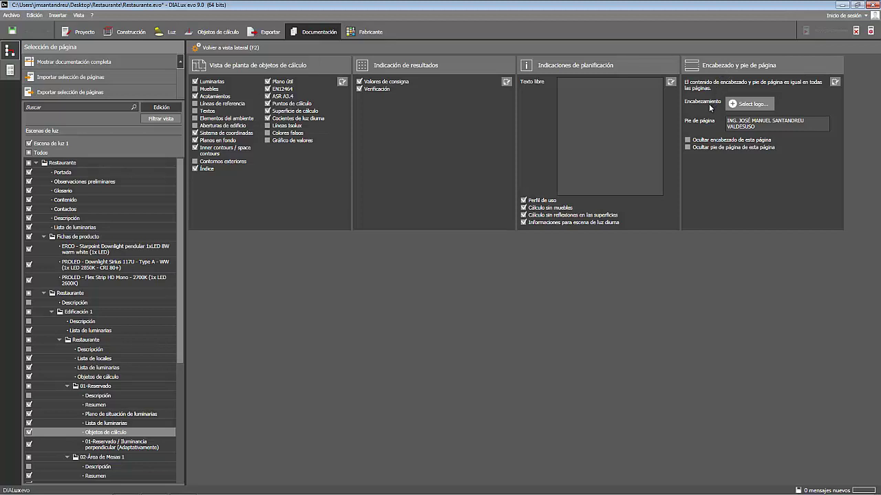
- Set Aprende Sobre Dialux.png from the Restaurante folder as the documentation's header logo and return to the page view
{"action": "left_click", "coordinate": [746, 107]}
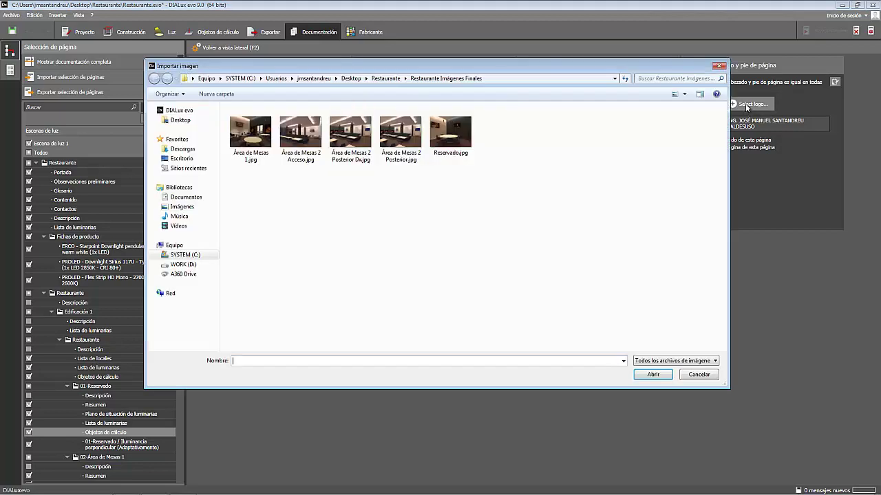
{"action": "left_click", "coordinate": [386, 78]}
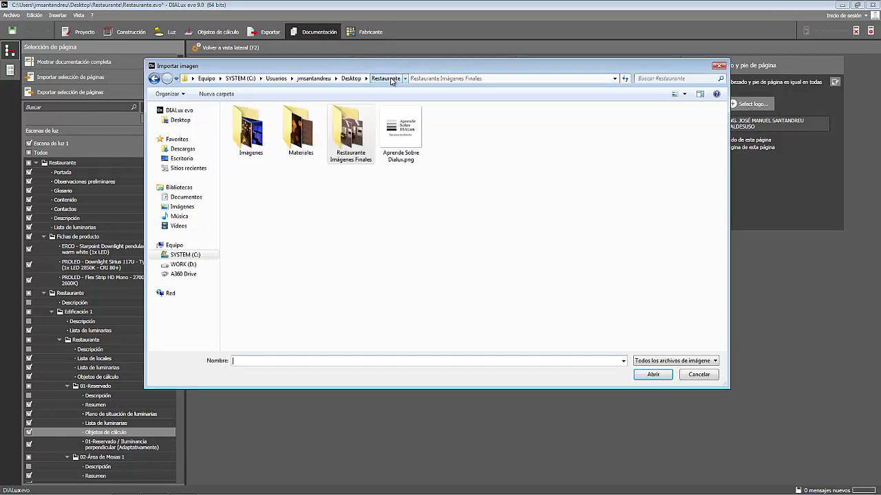
{"action": "left_click", "coordinate": [397, 125]}
{"action": "left_click", "coordinate": [641, 377]}
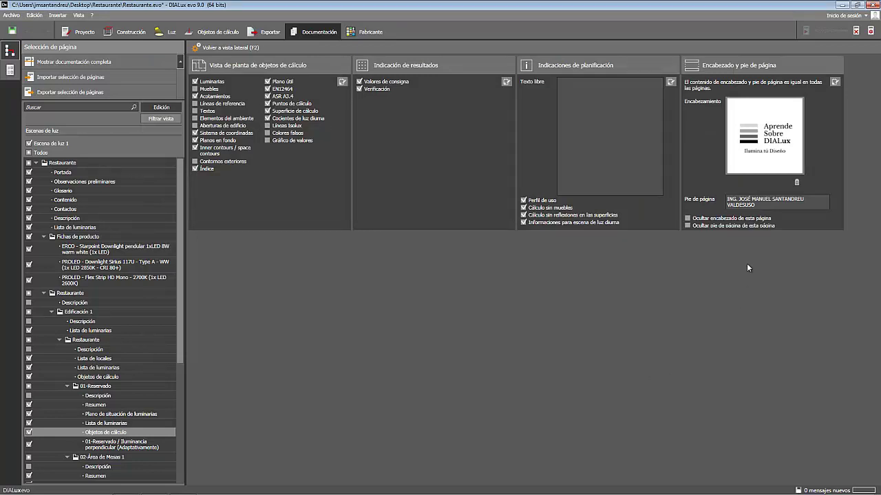
{"action": "left_click", "coordinate": [759, 205]}
{"action": "key", "text": "ctrl+a"}
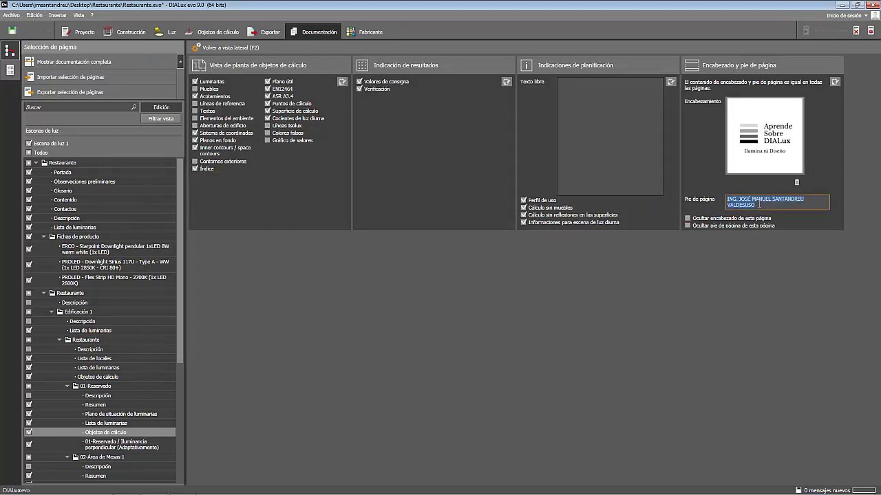
{"action": "left_click", "coordinate": [698, 175]}
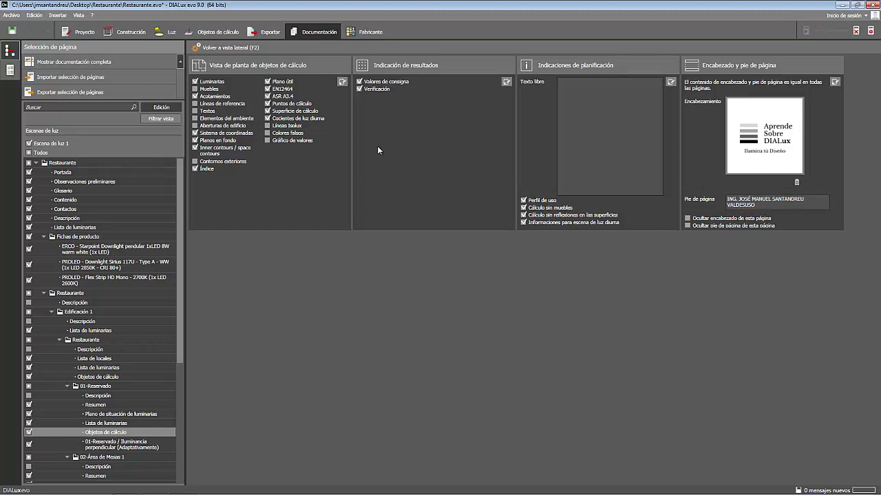
{"action": "left_click", "coordinate": [232, 47]}
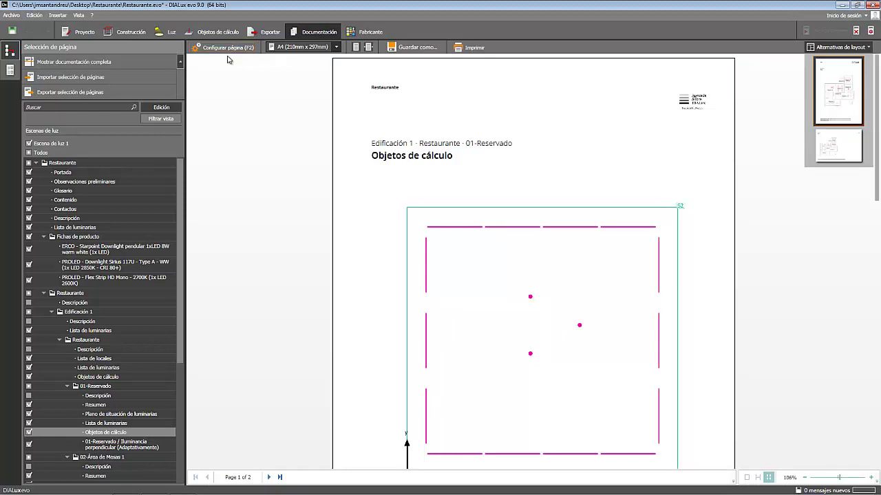
- Add the Área de Mesas 2 Posterior Dx image to the cover page and show the complete documentation
{"action": "left_click", "coordinate": [154, 172]}
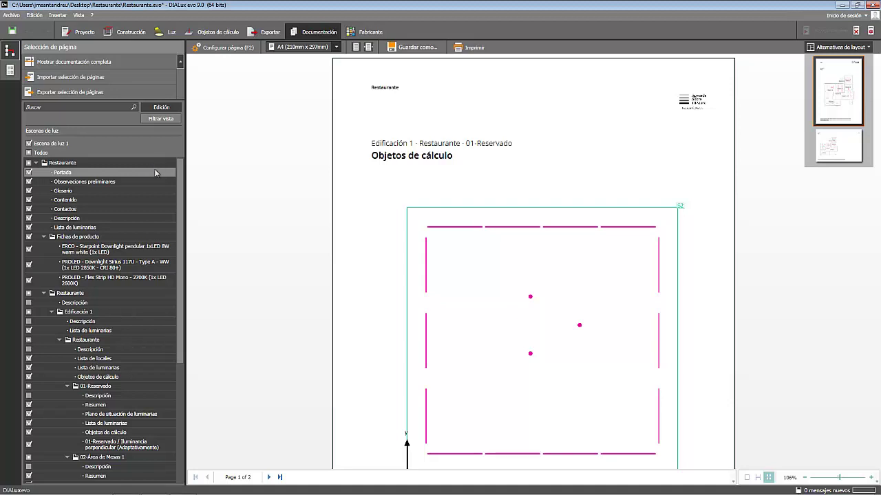
{"action": "left_click", "coordinate": [227, 48]}
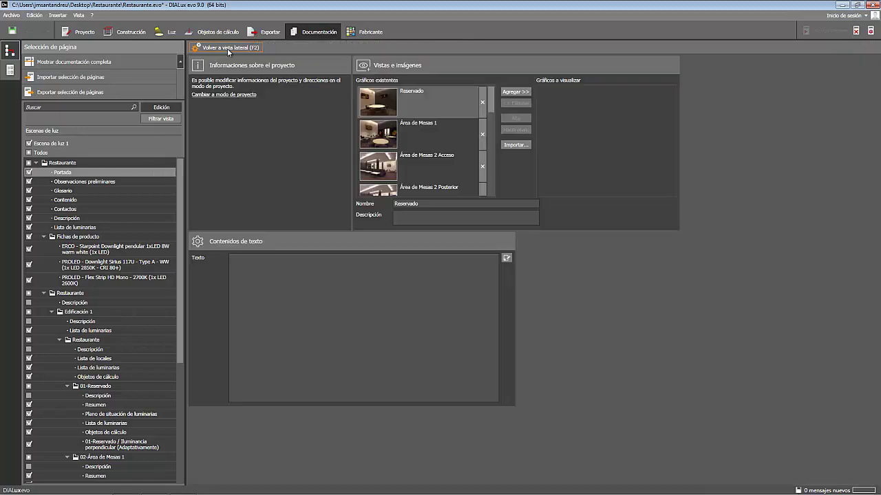
{"action": "scroll", "coordinate": [421, 139], "scroll_direction": "down", "scroll_amount": 5}
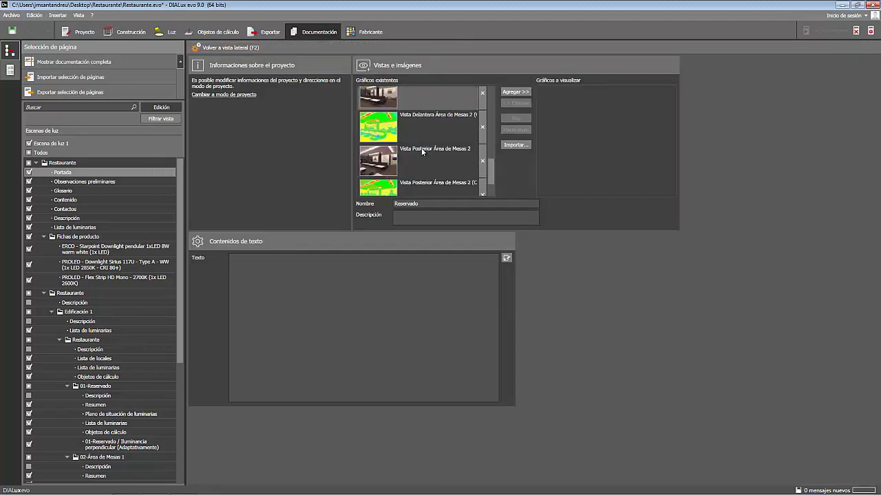
{"action": "scroll", "coordinate": [422, 152], "scroll_direction": "down", "scroll_amount": 3}
{"action": "left_click", "coordinate": [434, 176]}
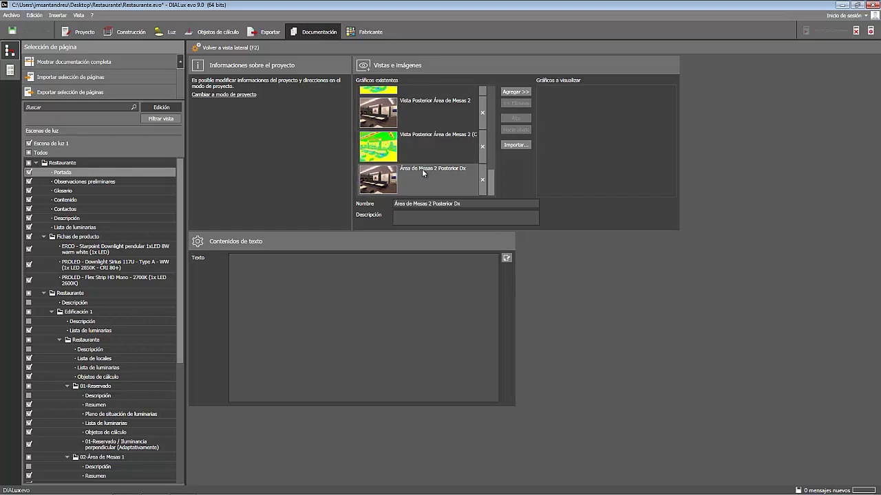
{"action": "left_click", "coordinate": [509, 93]}
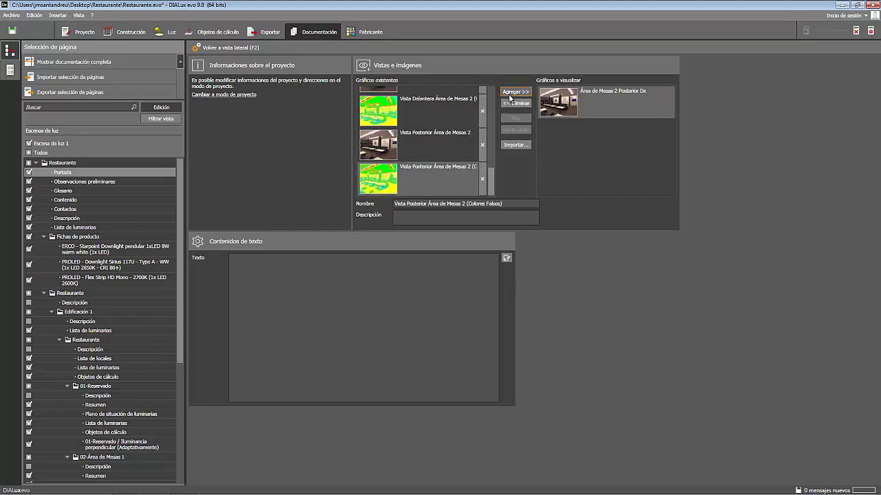
{"action": "left_click", "coordinate": [231, 48]}
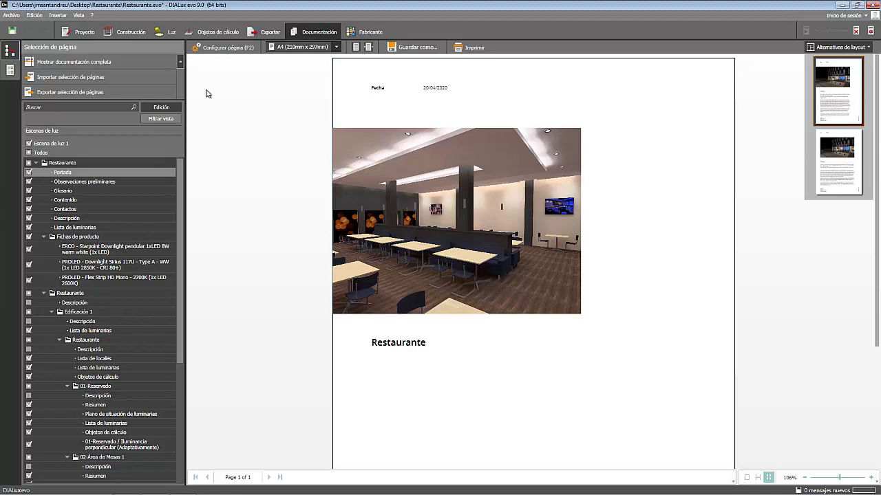
{"action": "left_click", "coordinate": [145, 64]}
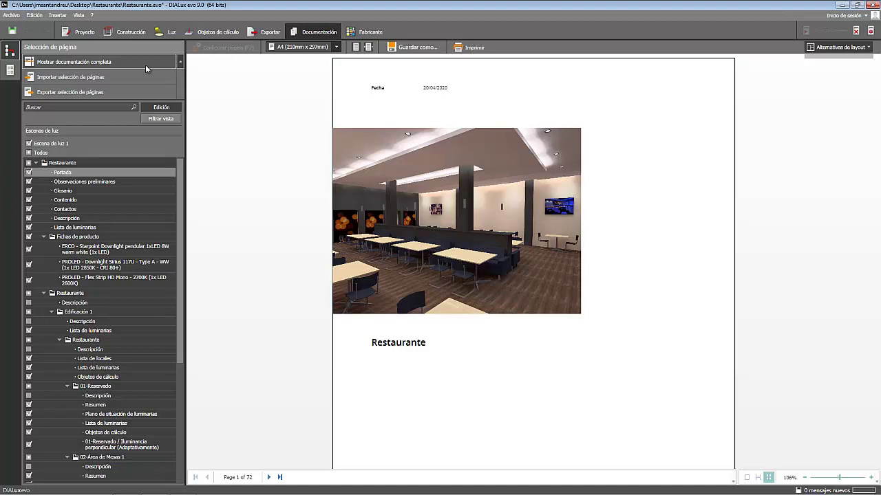
- Examine the complete documentation from the cover page through the contents, contacts, description and the ERCO Starpoint and PROLED Sirius product sheets
{"action": "scroll", "coordinate": [301, 167], "scroll_direction": "down", "scroll_amount": 10}
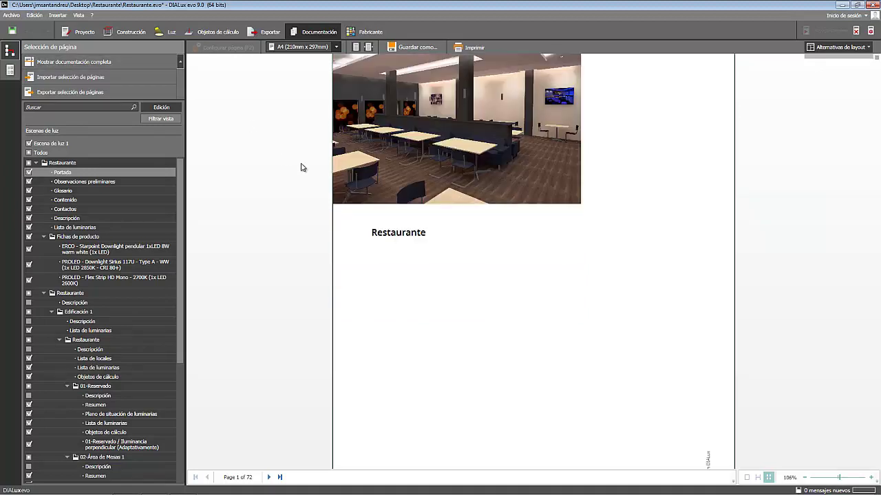
{"action": "scroll", "coordinate": [301, 167], "scroll_direction": "down", "scroll_amount": 10}
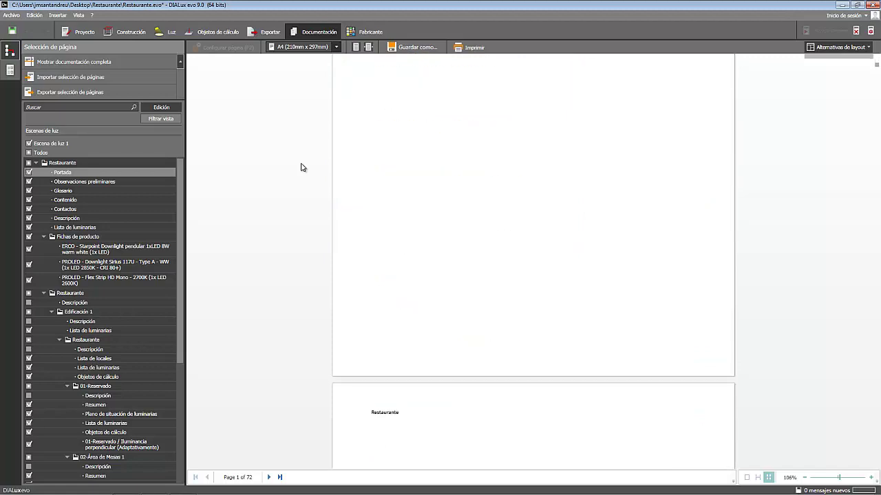
{"action": "scroll", "coordinate": [300, 167], "scroll_direction": "down", "scroll_amount": 10}
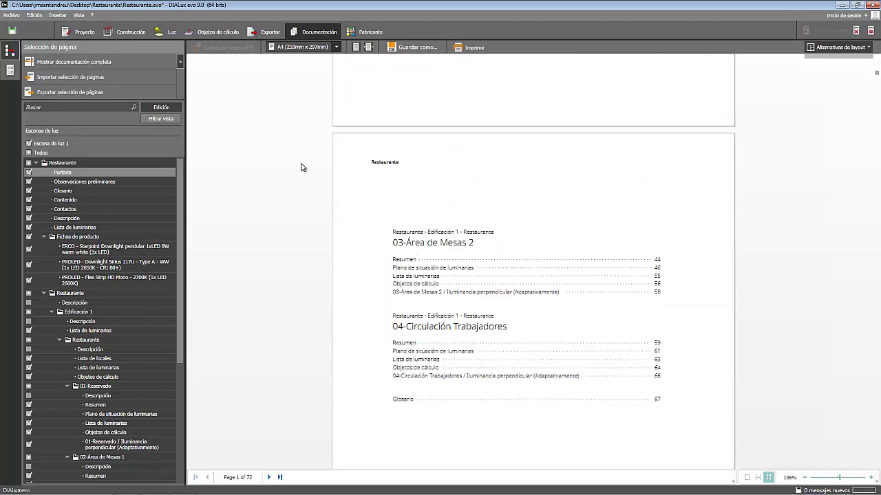
{"action": "scroll", "coordinate": [300, 167], "scroll_direction": "down", "scroll_amount": 10}
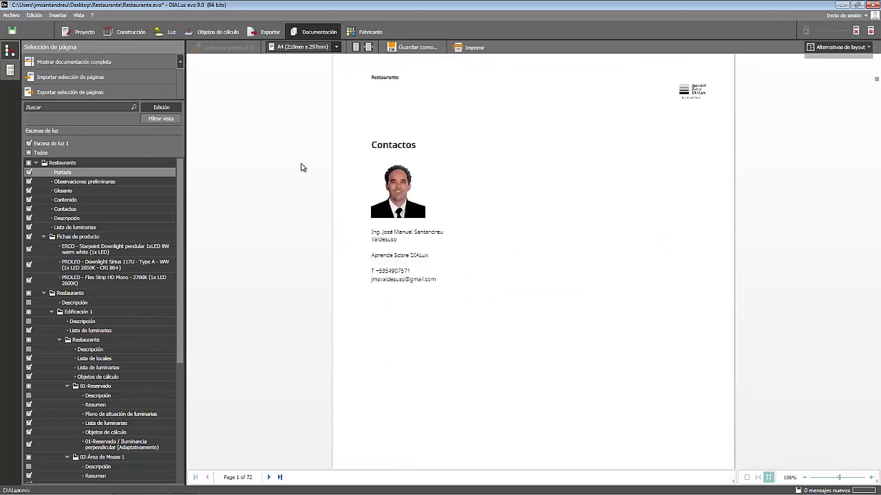
{"action": "scroll", "coordinate": [301, 168], "scroll_direction": "down", "scroll_amount": 10}
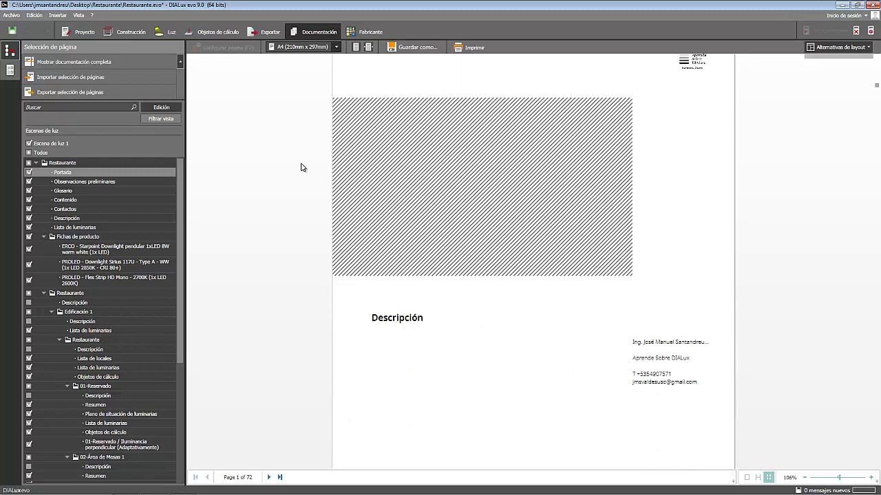
{"action": "scroll", "coordinate": [300, 167], "scroll_direction": "down", "scroll_amount": 10}
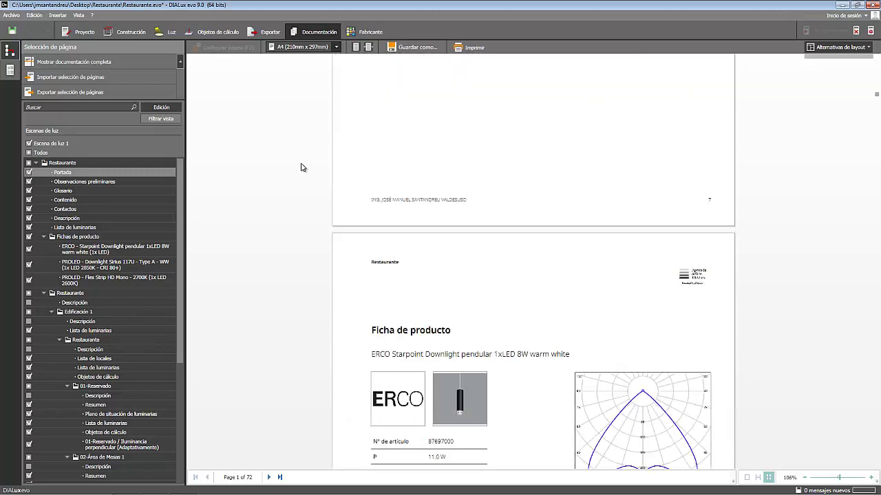
{"action": "scroll", "coordinate": [300, 167], "scroll_direction": "down", "scroll_amount": 10}
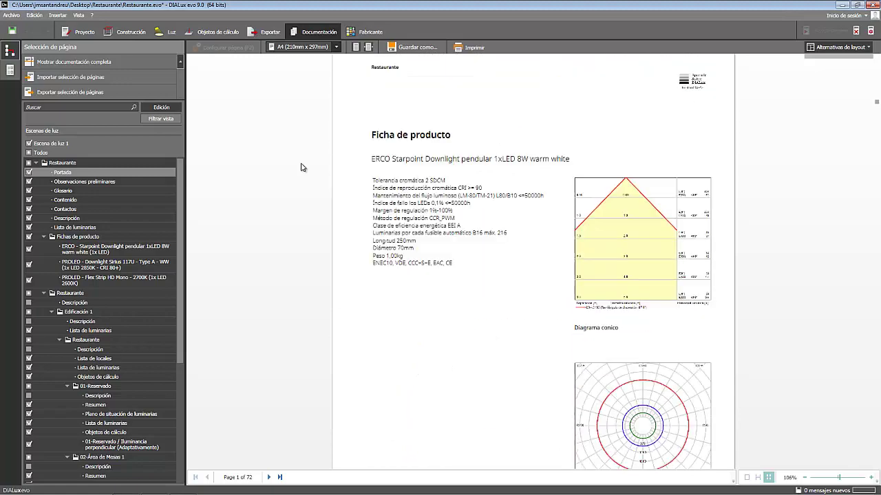
{"action": "scroll", "coordinate": [301, 167], "scroll_direction": "down", "scroll_amount": 10}
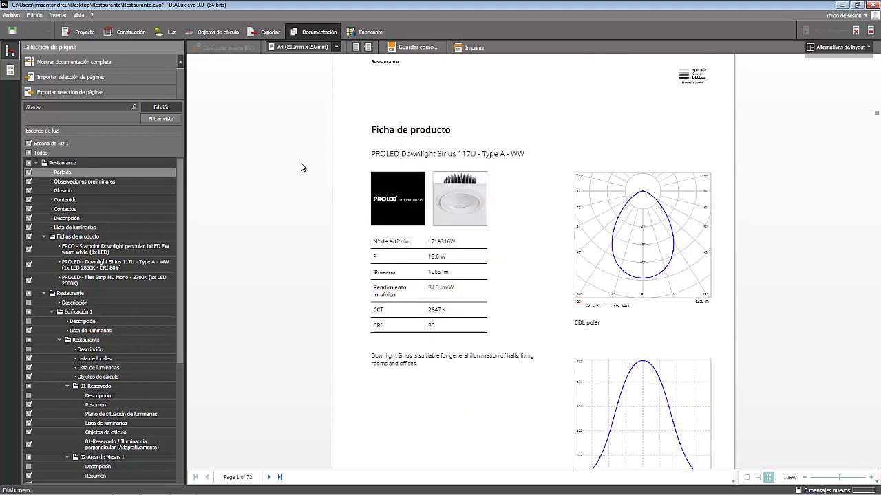
{"action": "scroll", "coordinate": [301, 167], "scroll_direction": "down", "scroll_amount": 10}
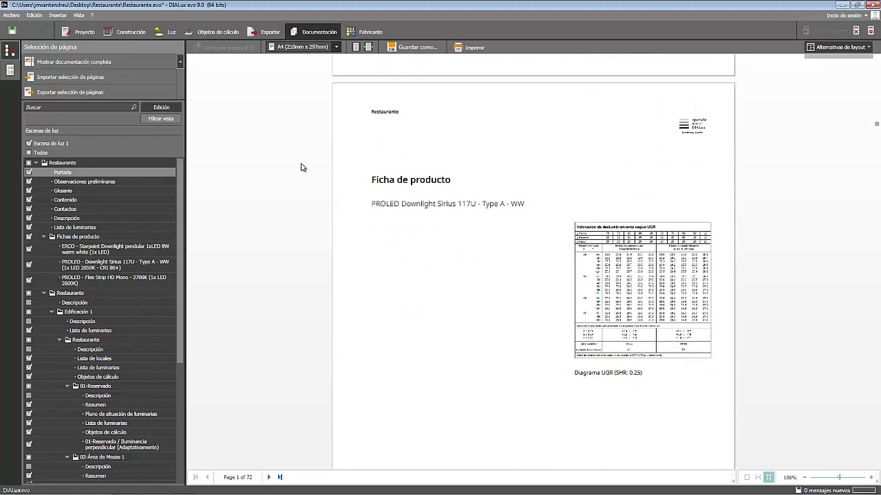